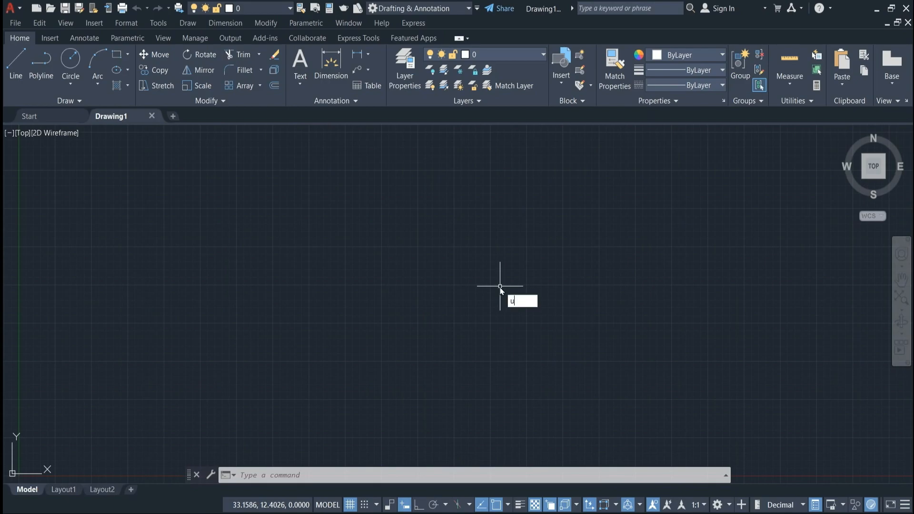
# Configure the drawing units with length precision 0 and the insertion scale in millimeters
pyautogui.write('n')
pyautogui.click(555, 313)
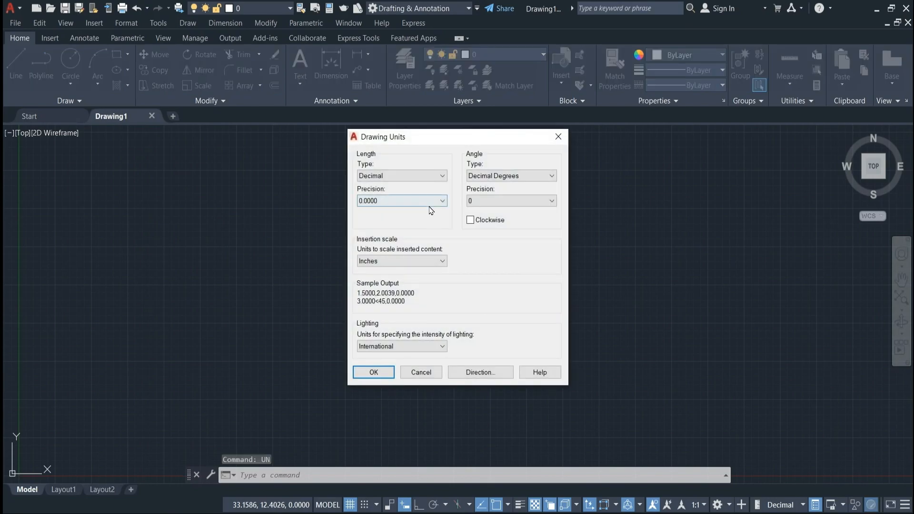
pyautogui.click(433, 204)
pyautogui.scroll(2, 433, 207)
pyautogui.click(376, 210)
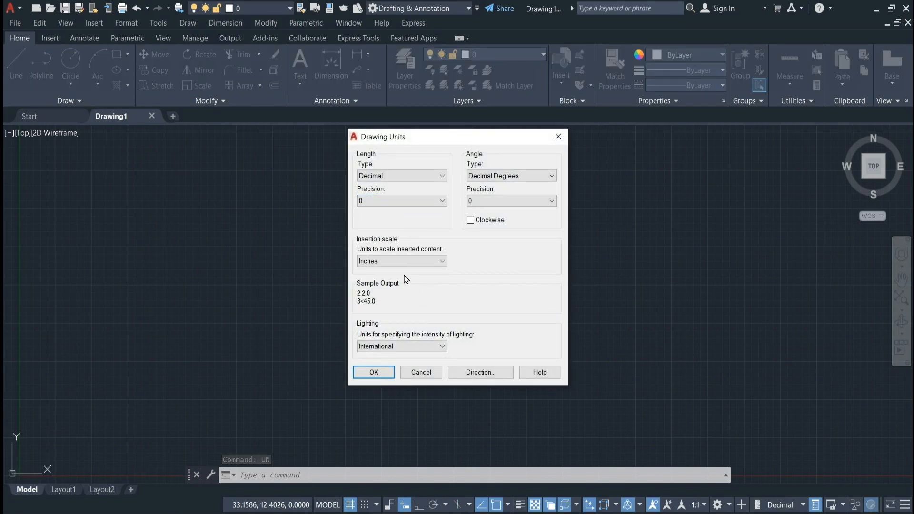
pyautogui.click(434, 262)
pyautogui.click(391, 312)
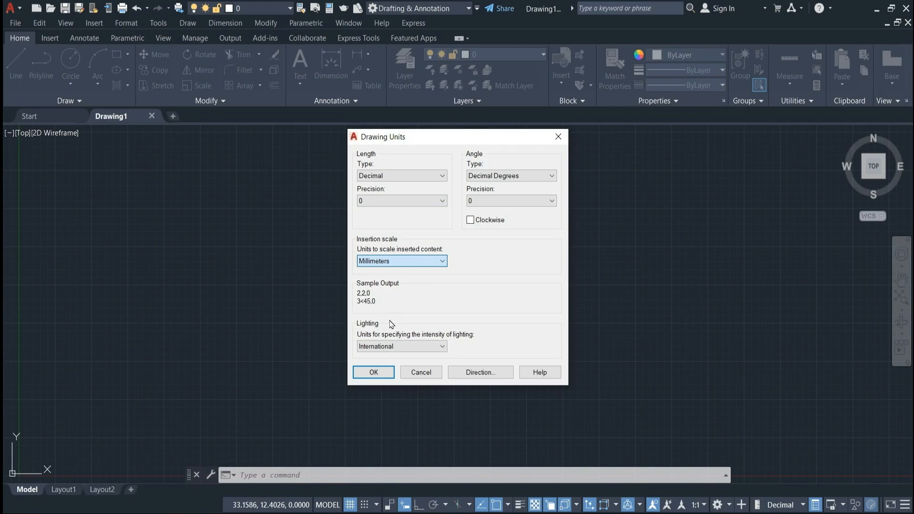
pyautogui.click(374, 372)
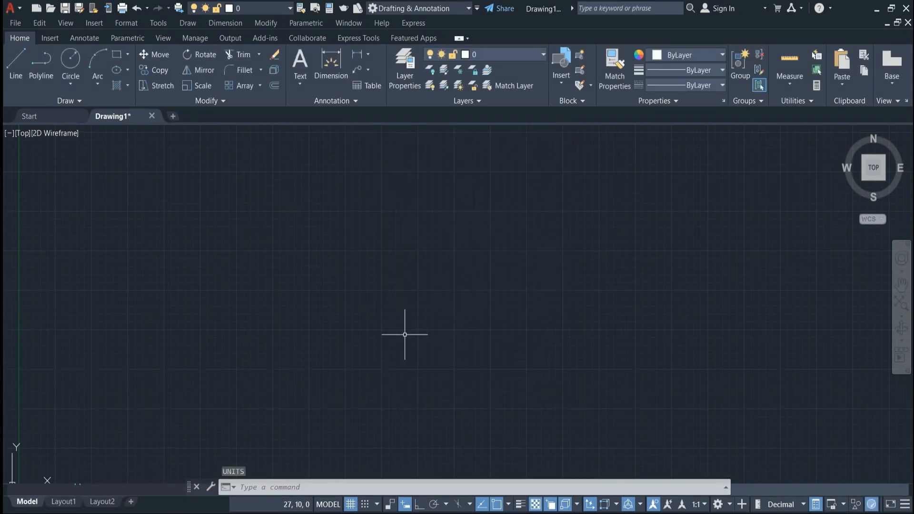
# Set the model space limits from lower left corner 0,0 to upper right corner 420,297
pyautogui.write('li')
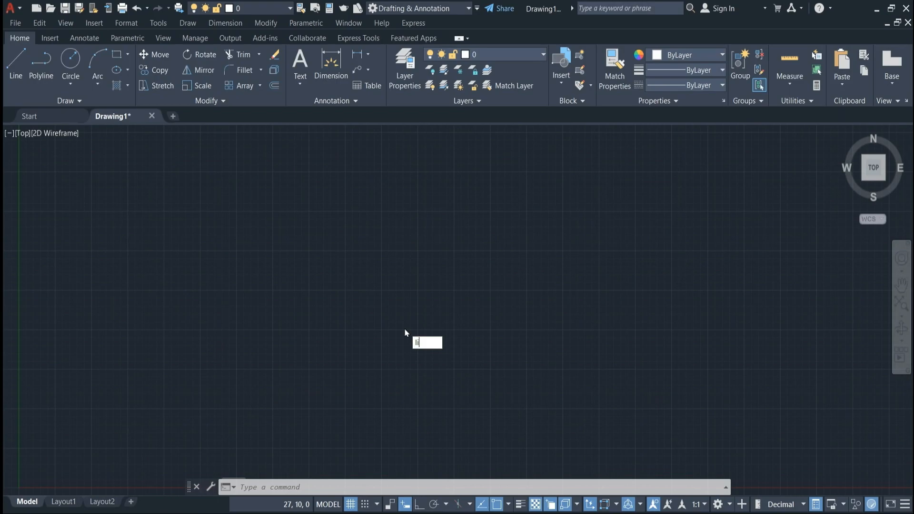
pyautogui.write('m')
pyautogui.click(429, 366)
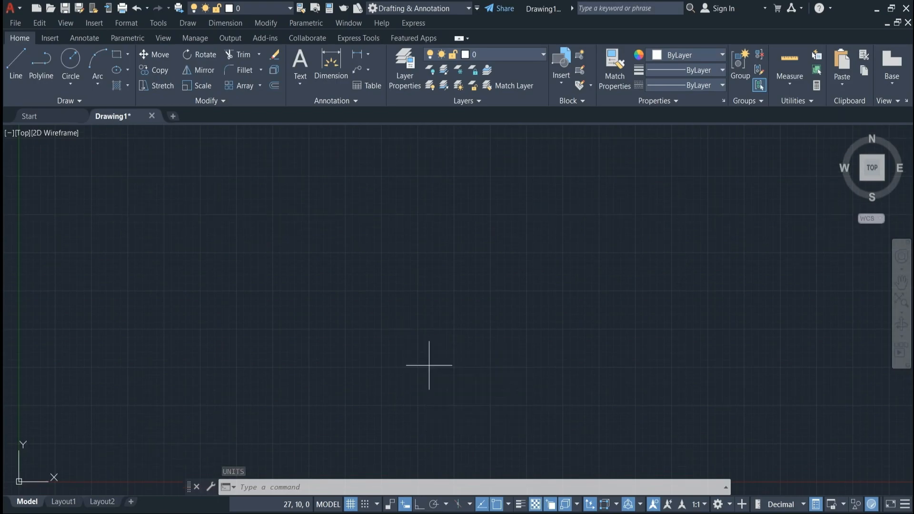
pyautogui.write('0,0')
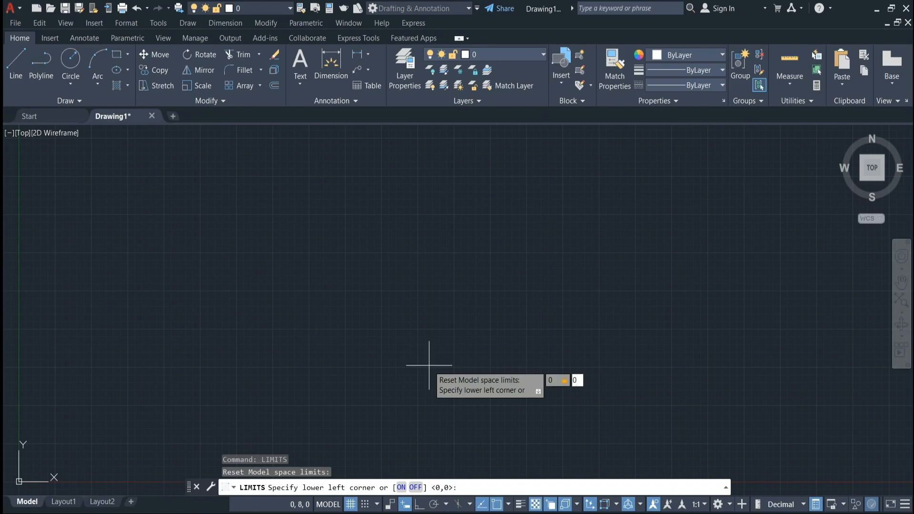
pyautogui.press('Return')
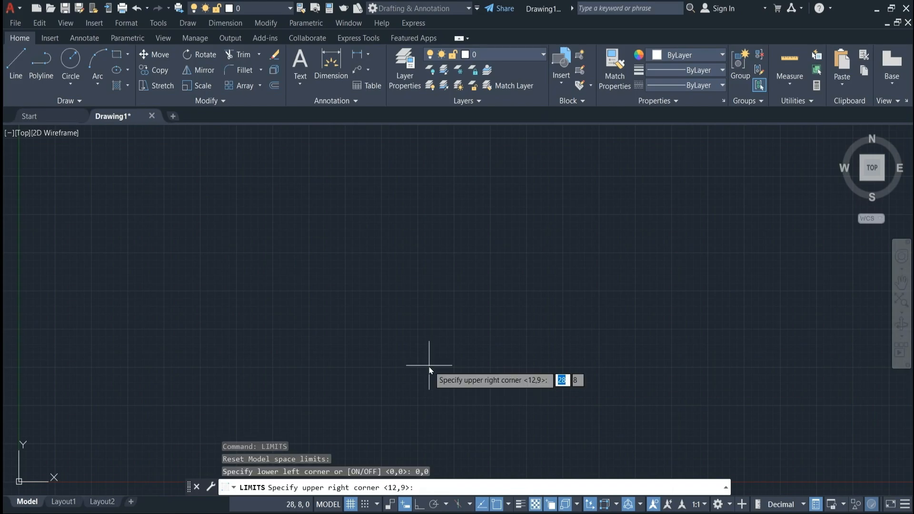
pyautogui.write('420,297')
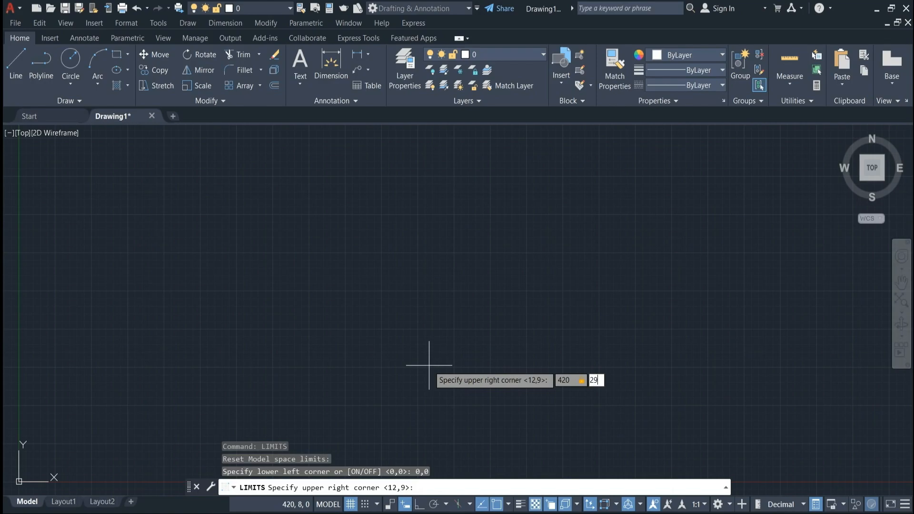
pyautogui.press('Return')
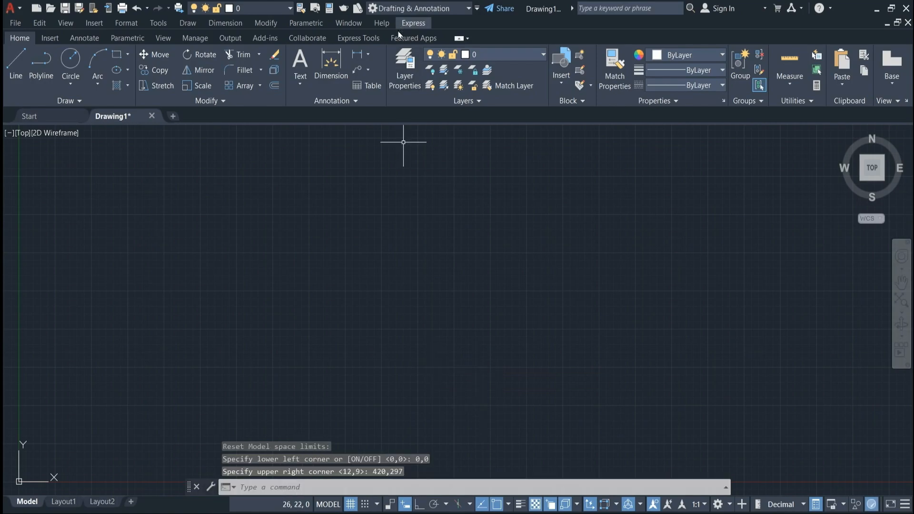
# Turn off displaying the grid beyond the drawing limits in the grid settings
pyautogui.click(377, 505)
pyautogui.click(382, 488)
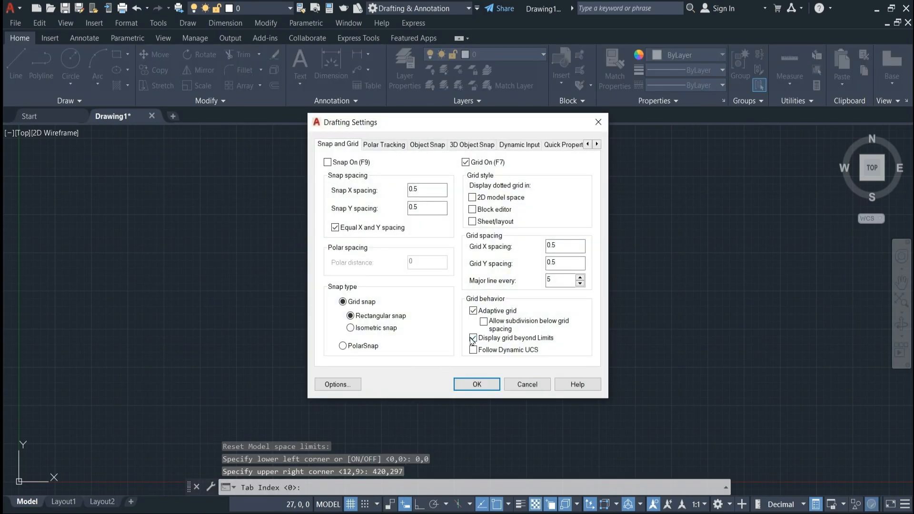
pyautogui.click(481, 388)
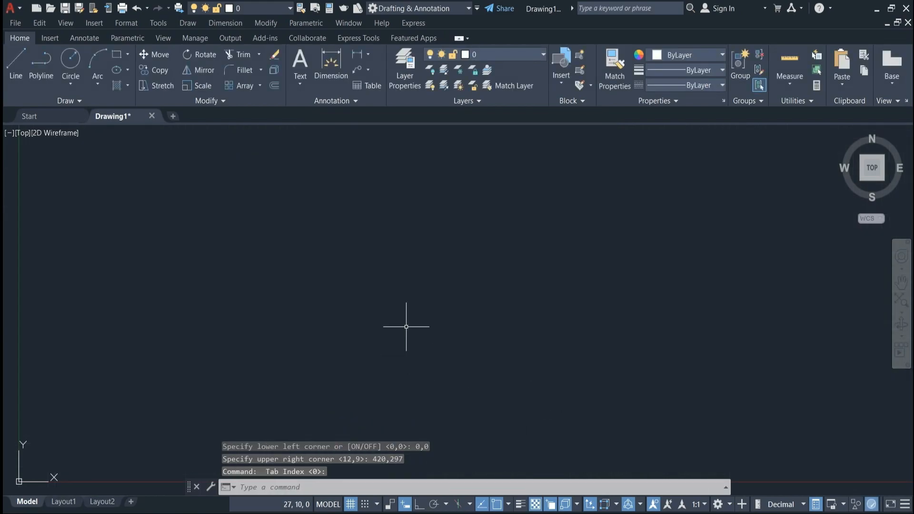
pyautogui.scroll(-5, 406, 320)
pyautogui.scroll(-3, 414, 329)
pyautogui.scroll(6, 502, 267)
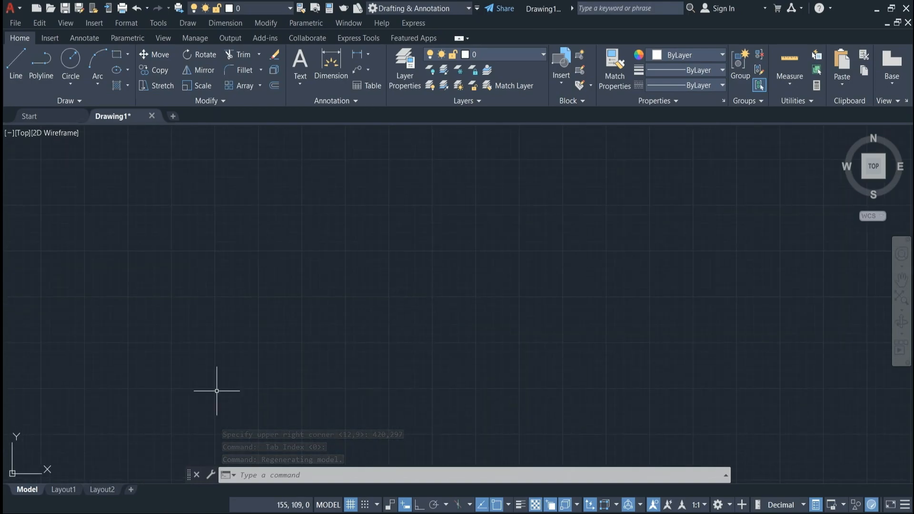
# Create a multiline text box in the middle of the drawing area with the text "sri vinayaga cnc"
pyautogui.click(302, 86)
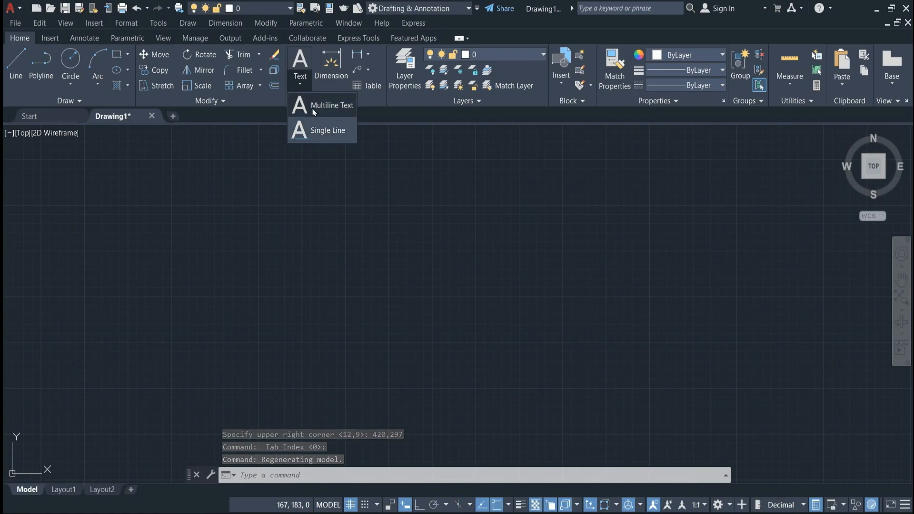
pyautogui.click(330, 107)
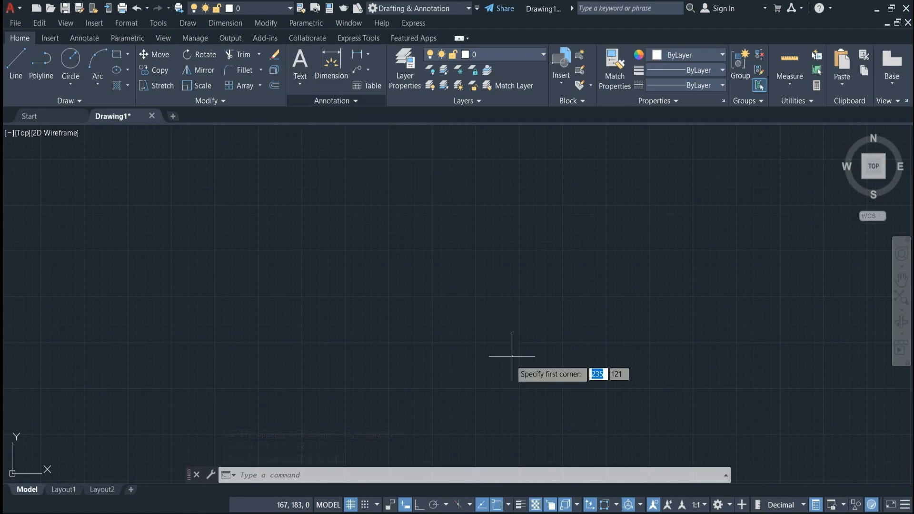
pyautogui.click(371, 205)
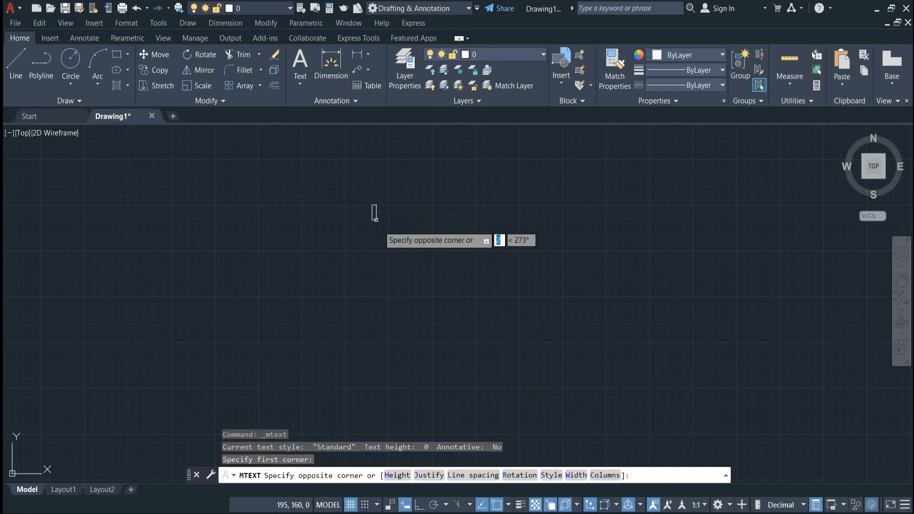
pyautogui.click(566, 306)
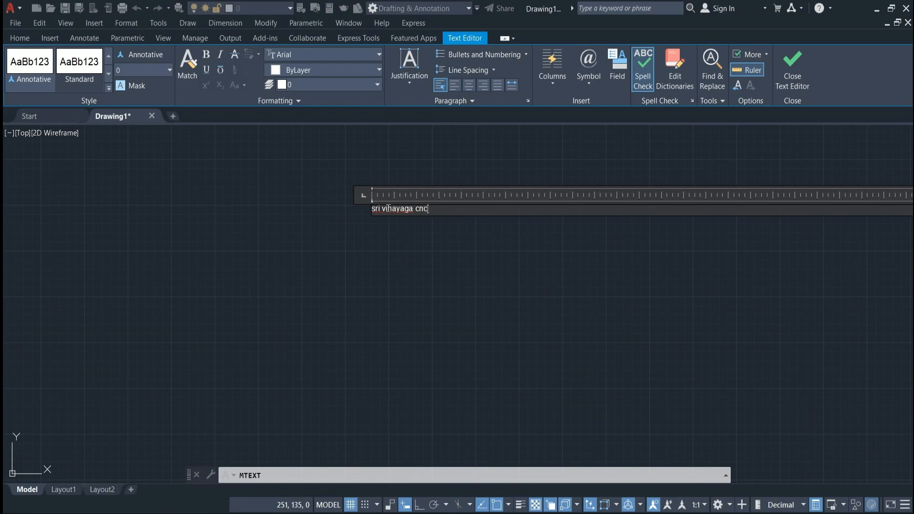
# Set the text height of the whole "sri vinayaga cnc" multiline text to 3
pyautogui.moveTo(429, 208); pyautogui.dragTo(386, 210)
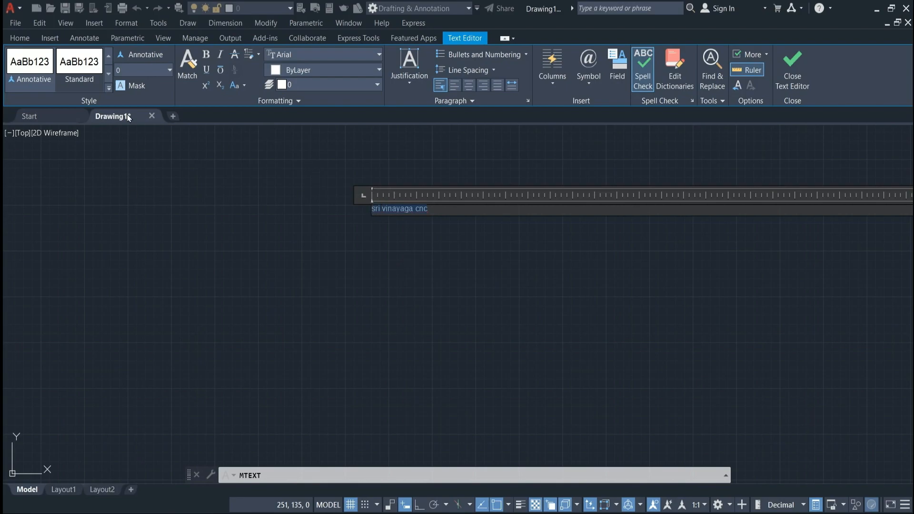
pyautogui.click(127, 69)
pyautogui.write('3')
pyautogui.press('Return')
pyautogui.scroll(-3, 267, 212)
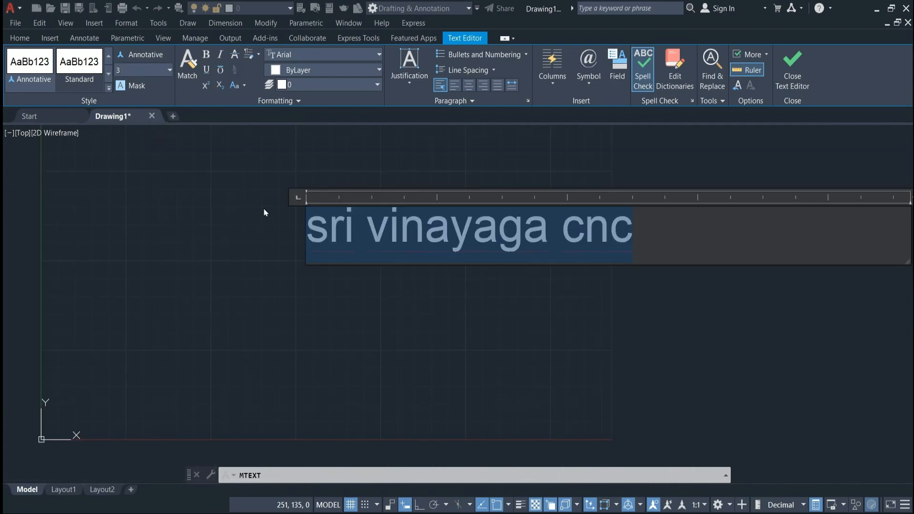
pyautogui.scroll(-4, 400, 254)
pyautogui.scroll(4, 481, 245)
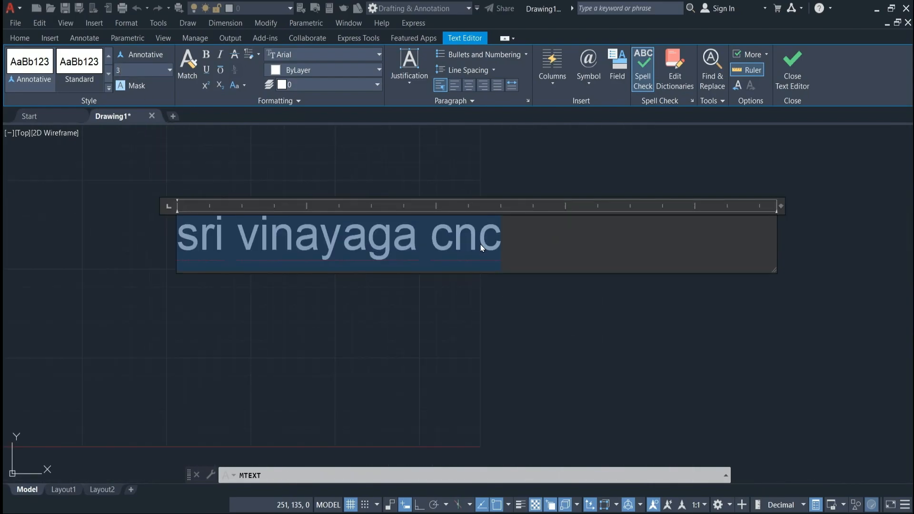
# Narrow the multiline text frame to just fit "sri vinayaga cnc" and finish editing the text
pyautogui.moveTo(781, 204); pyautogui.dragTo(505, 205)
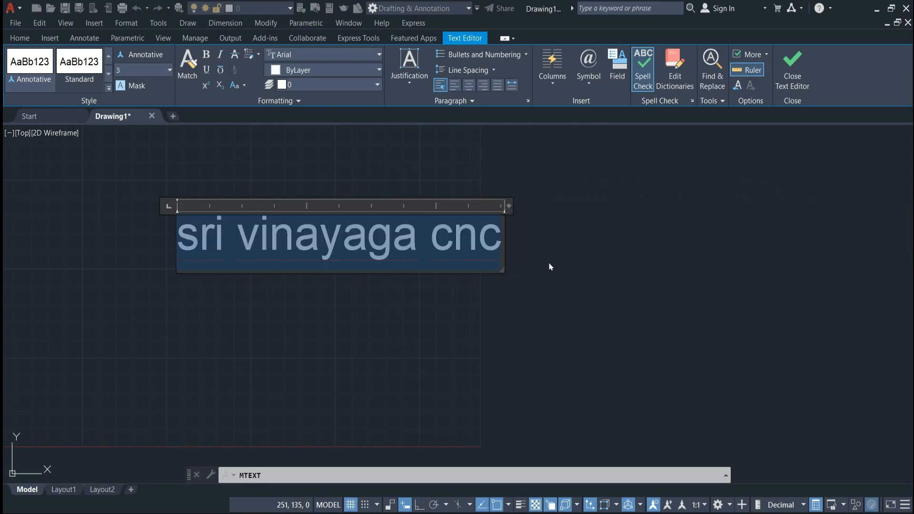
pyautogui.click(550, 267)
pyautogui.scroll(10, 150, 205)
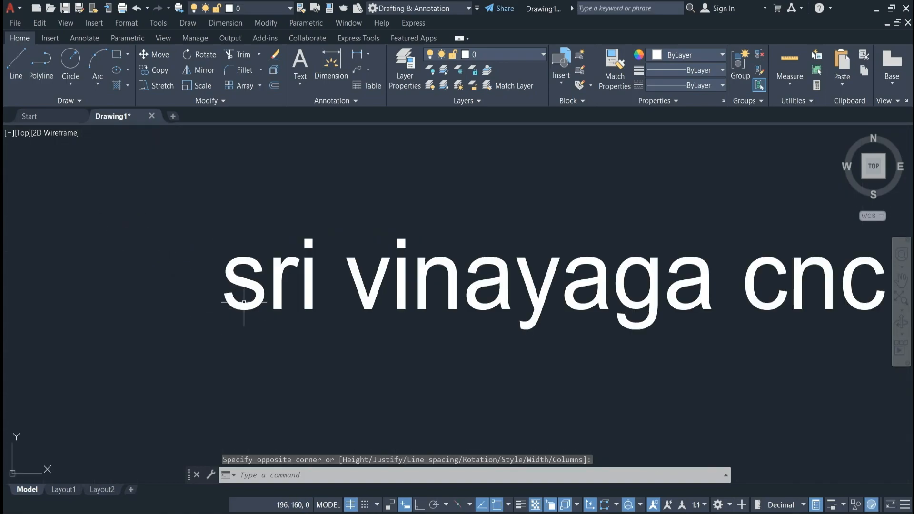
pyautogui.scroll(-5, 248, 304)
# Select the multiline text to examine its properties, then clear the selection
pyautogui.click(292, 292)
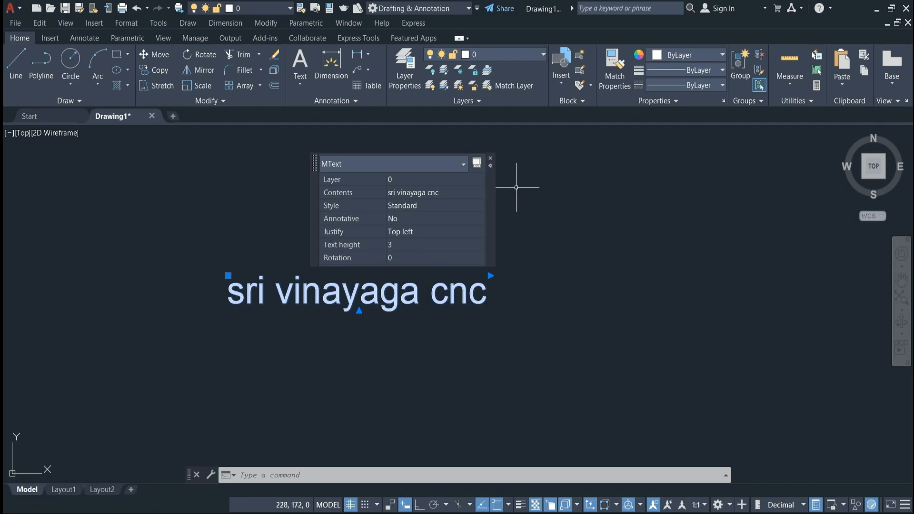
pyautogui.press('Escape')
pyautogui.scroll(-2, 617, 264)
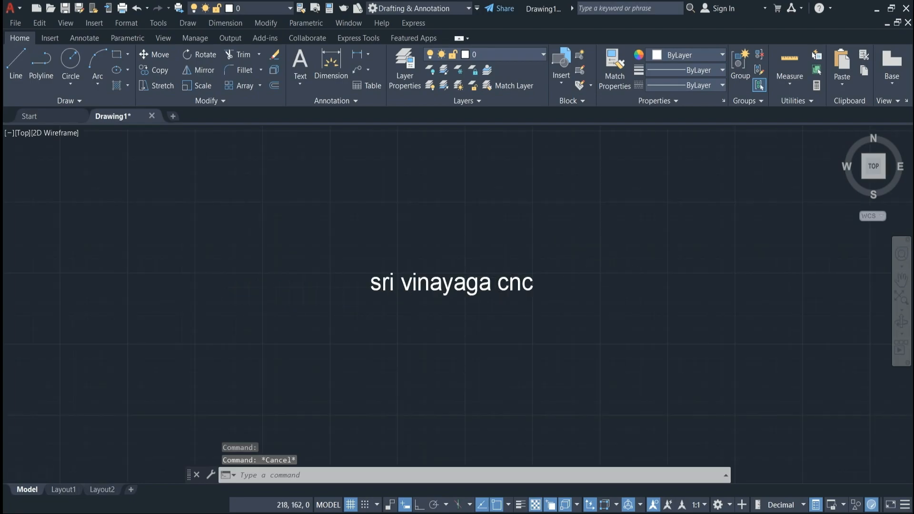
pyautogui.scroll(2, 499, 274)
pyautogui.scroll(-2, 542, 251)
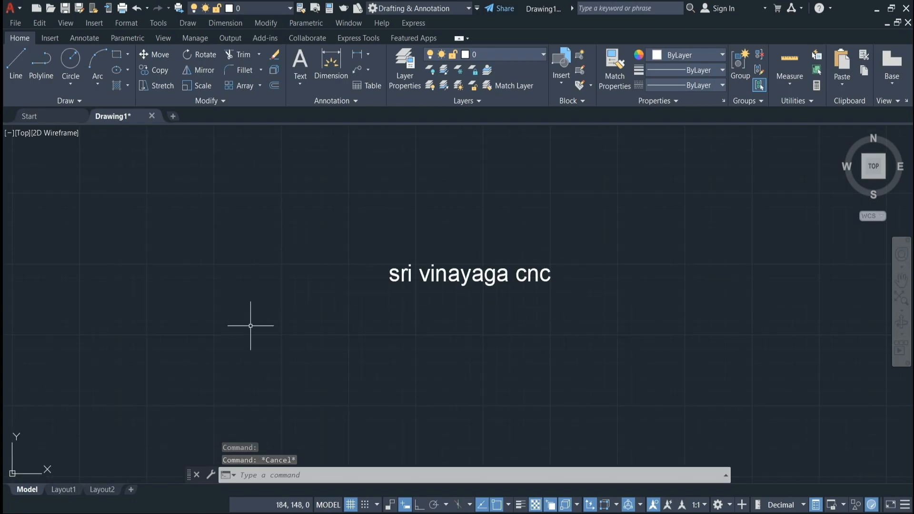
# Start a single-line text below the multiline text with height 10 and rotation angle 0
pyautogui.click(300, 87)
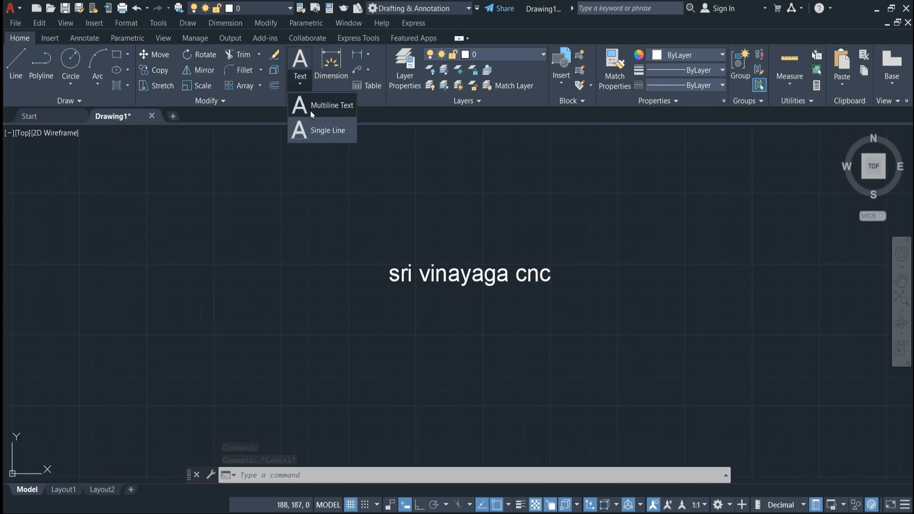
pyautogui.click(315, 130)
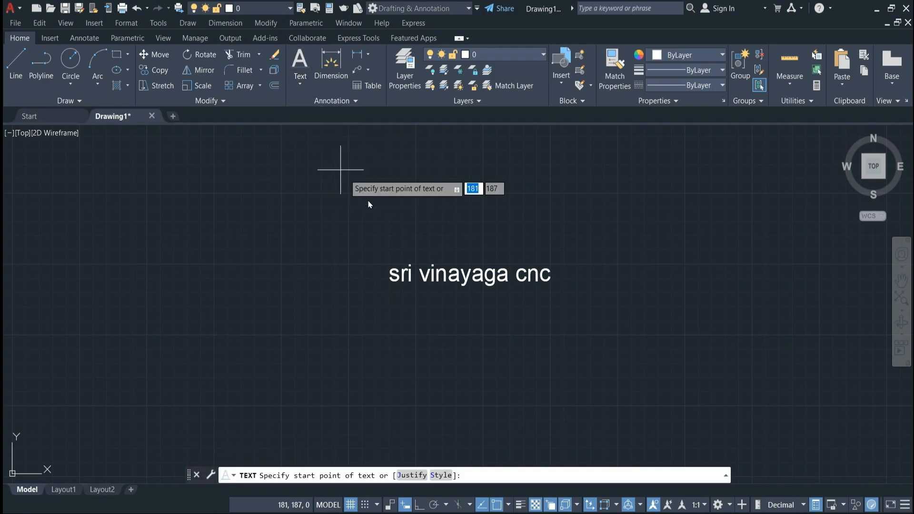
pyautogui.scroll(-2, 398, 245)
pyautogui.scroll(4, 424, 324)
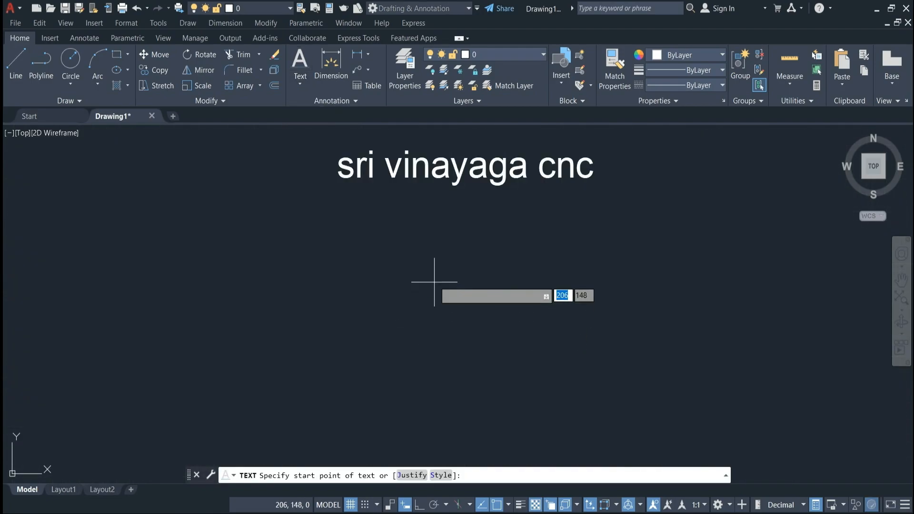
pyautogui.scroll(-3, 447, 321)
pyautogui.scroll(4, 462, 376)
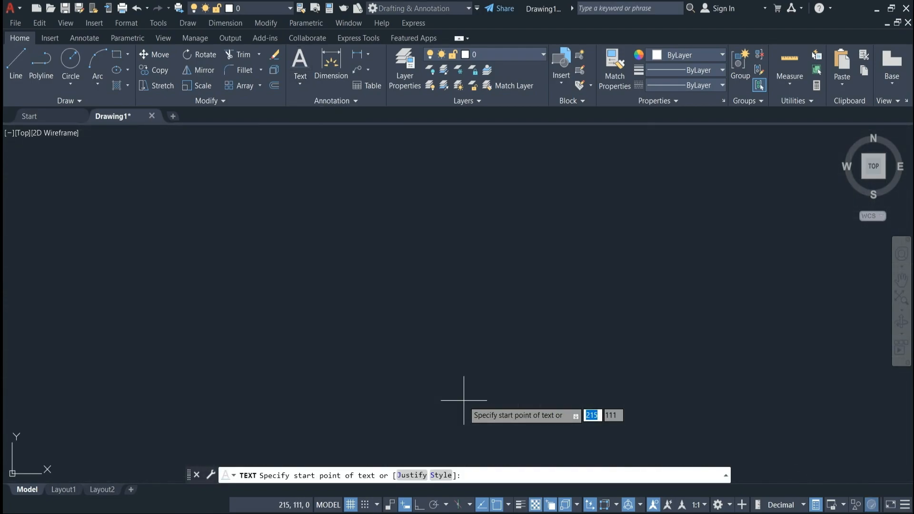
pyautogui.click(429, 236)
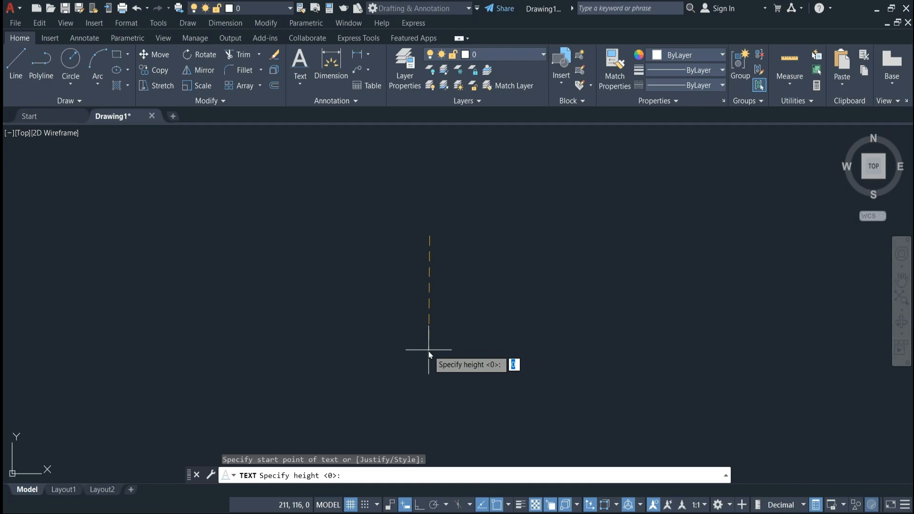
pyautogui.write('1')
pyautogui.press('Return')
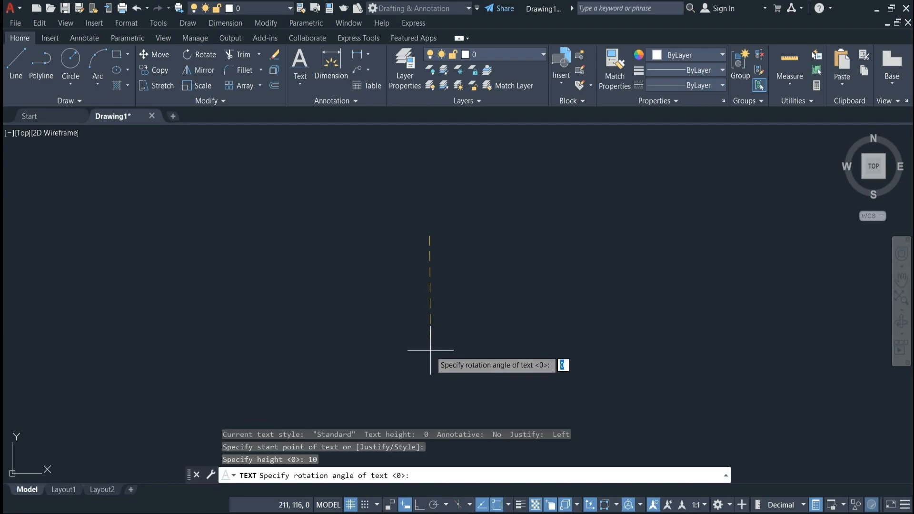
pyautogui.press('Return')
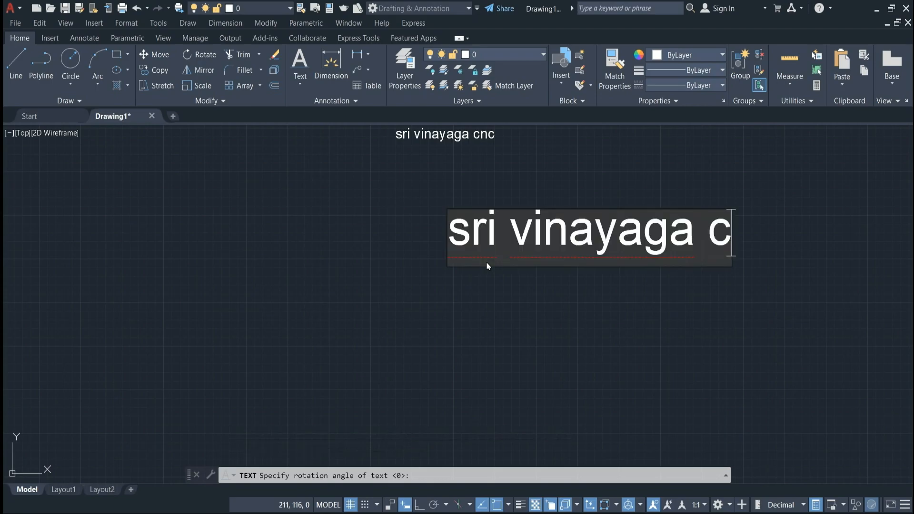
# Enter "sri vinayaga cnc" as the single-line text and end the Text command
pyautogui.write('nc')
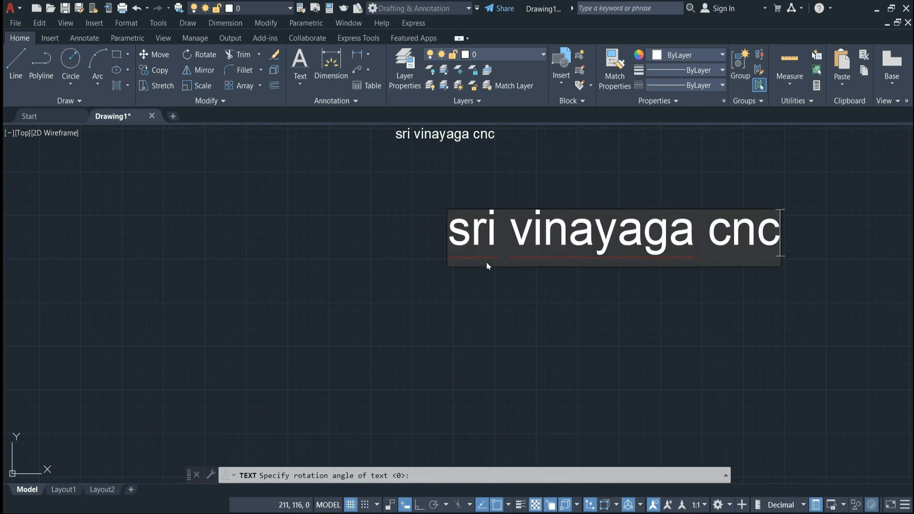
pyautogui.press('Return')
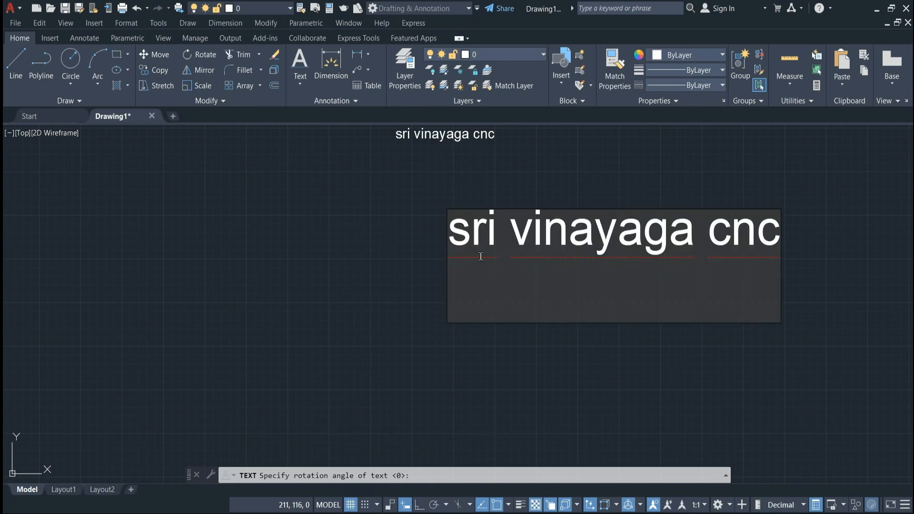
pyautogui.press('Escape')
pyautogui.scroll(-4, 456, 281)
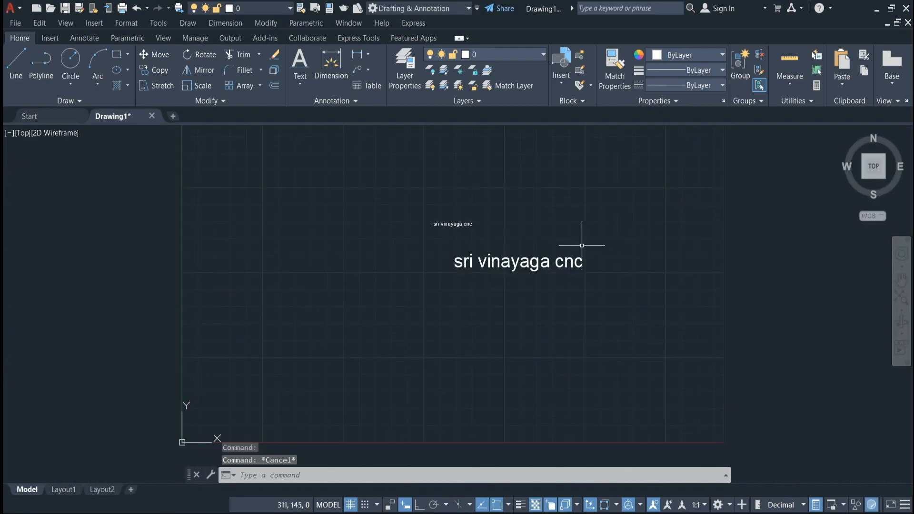
# Select the larger single-line "sri vinayaga cnc" text to examine its properties, then clear the selection
pyautogui.scroll(2, 568, 248)
pyautogui.click(463, 272)
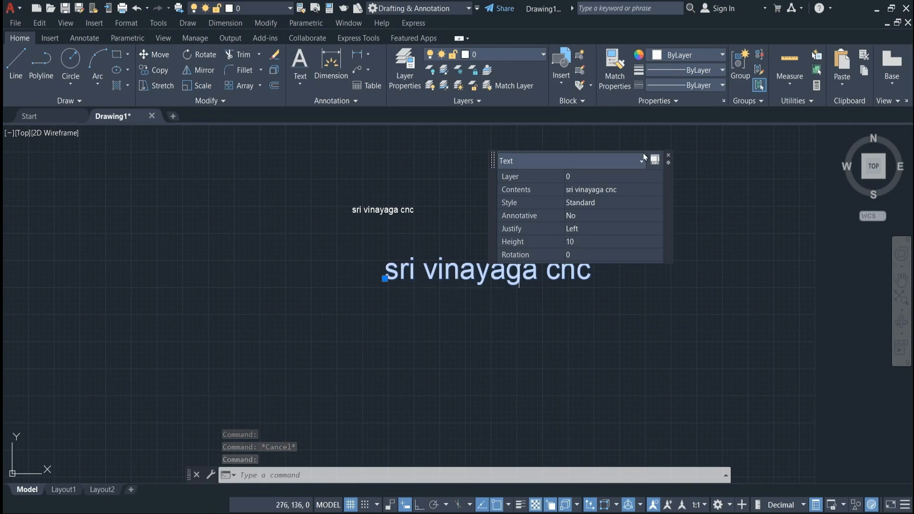
pyautogui.scroll(2, 377, 219)
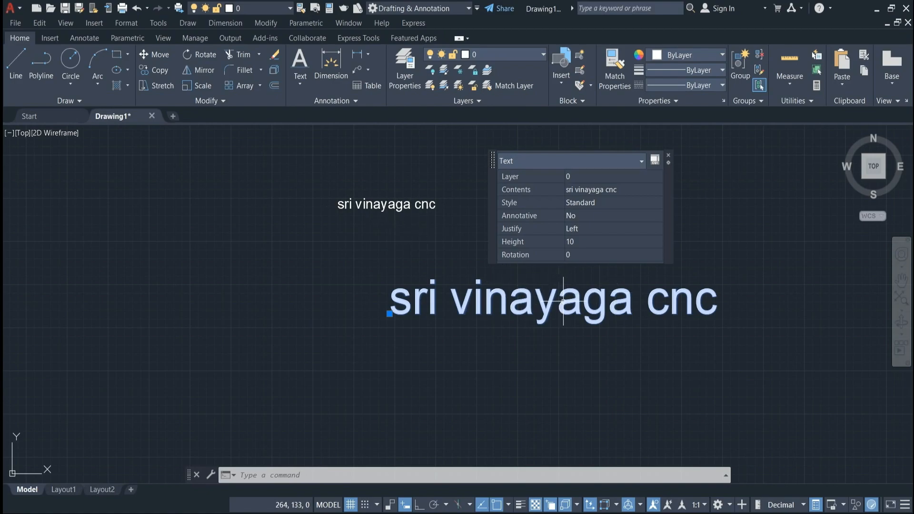
pyautogui.click(354, 224)
pyautogui.press('Escape')
pyautogui.scroll(-2, 638, 195)
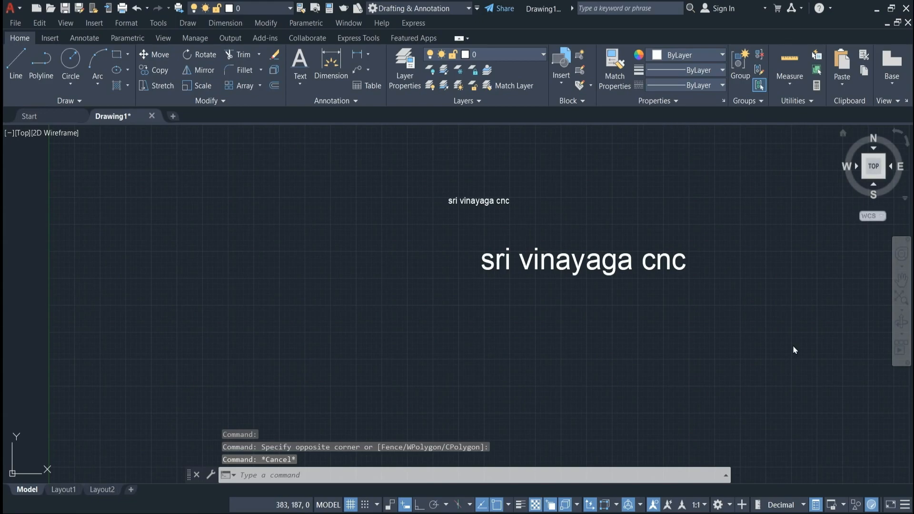
pyautogui.scroll(2, 585, 245)
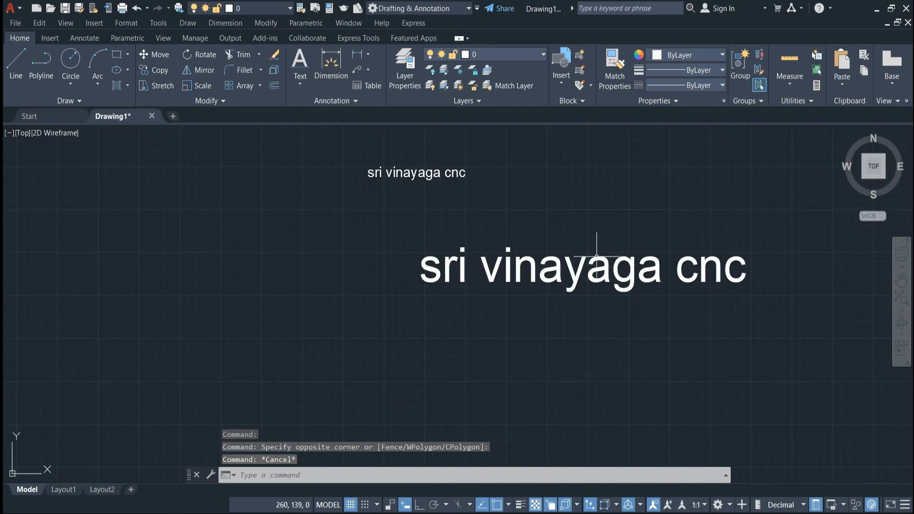
# Place a multiline text frame below and to the left of the existing texts and enter "AUTOCAD" in it
pyautogui.click(297, 85)
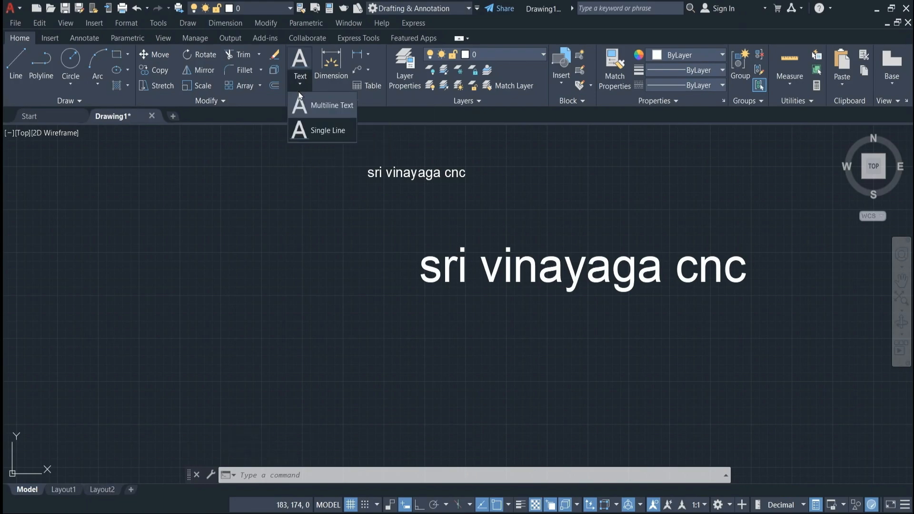
pyautogui.click(326, 110)
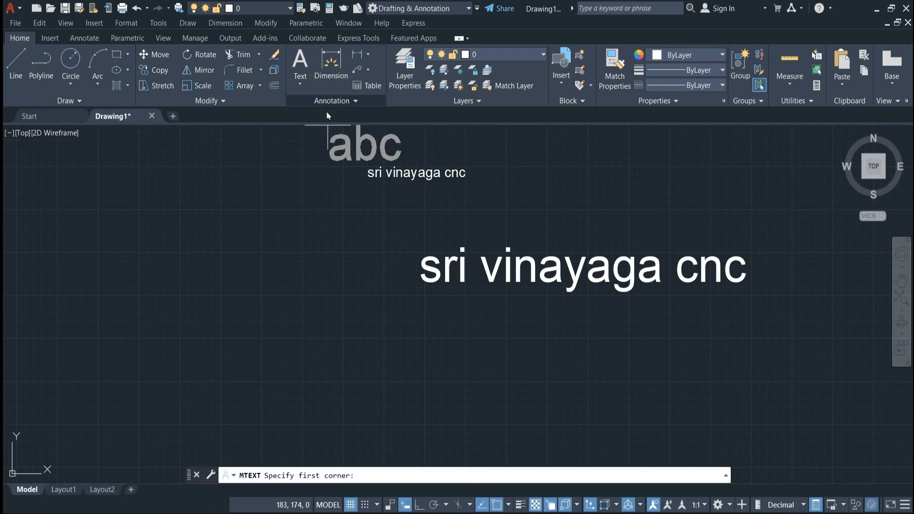
pyautogui.scroll(-5, 462, 243)
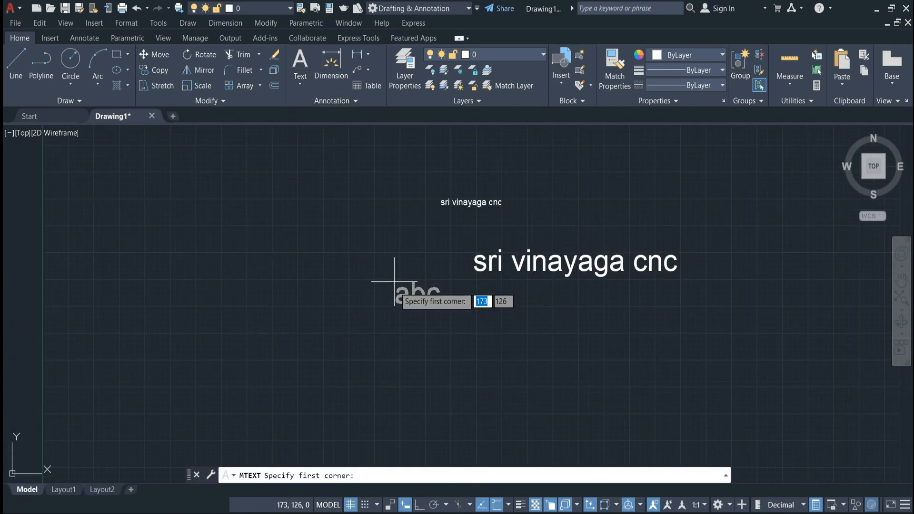
pyautogui.scroll(3, 424, 345)
pyautogui.click(395, 257)
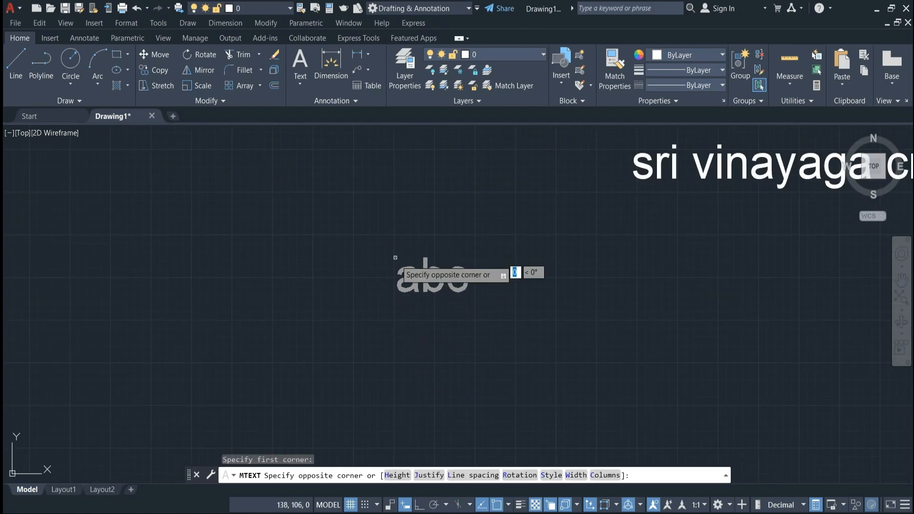
pyautogui.click(534, 301)
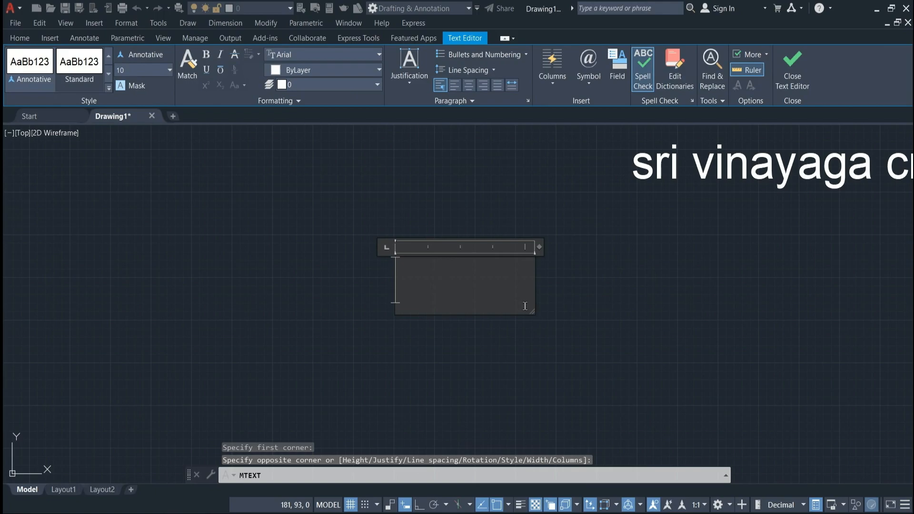
pyautogui.write('A')
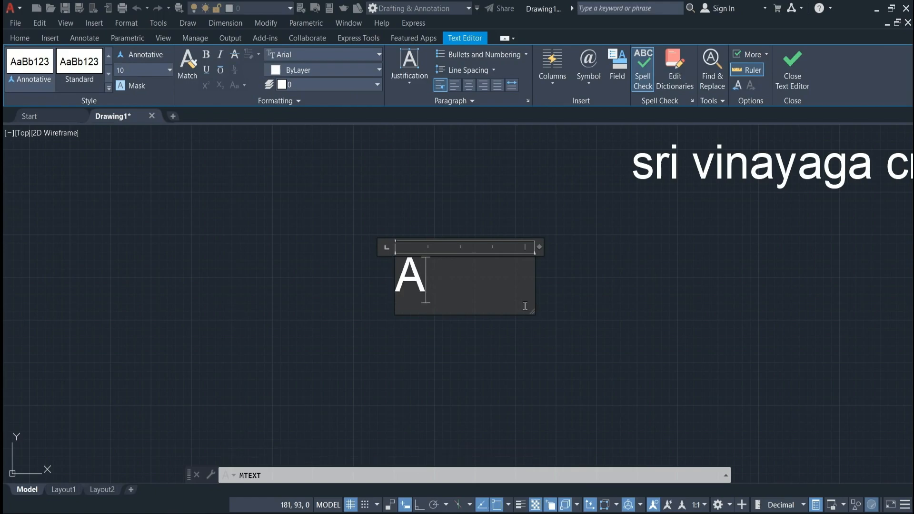
pyautogui.write('UT')
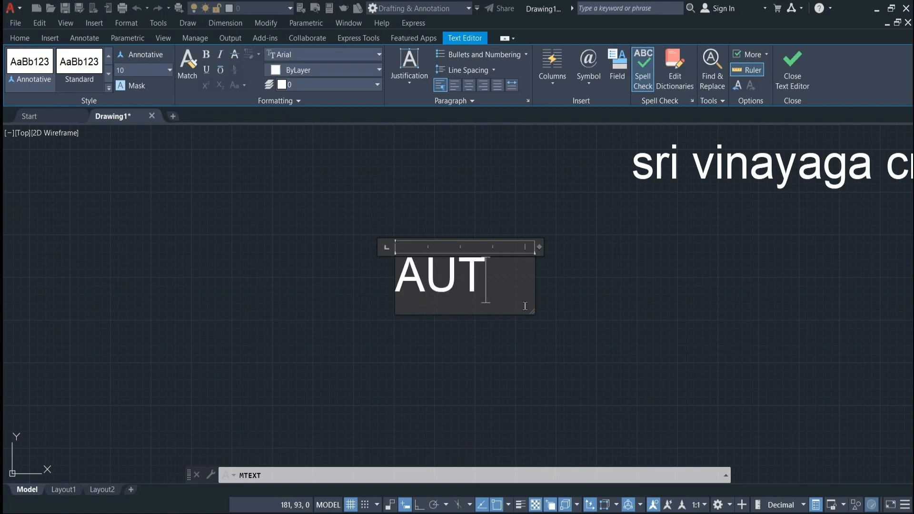
pyautogui.write('OCAD')
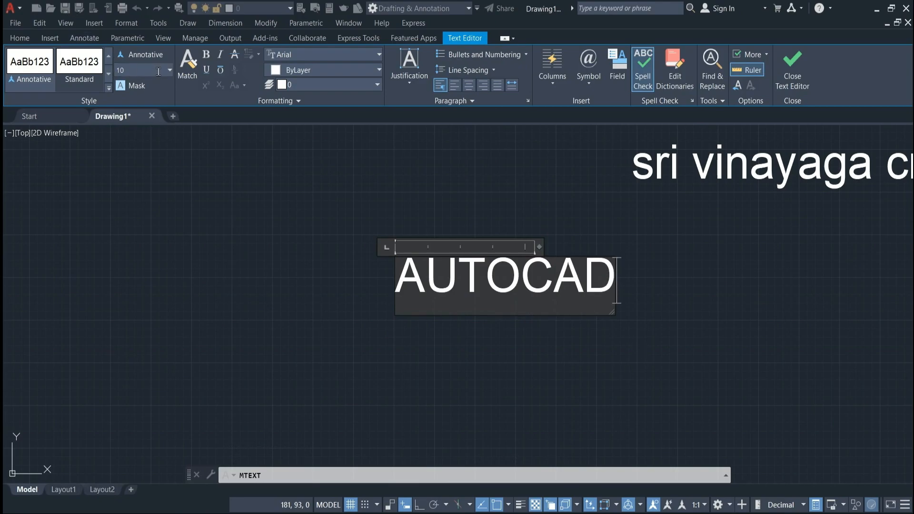
# Set the height of the whole "AUTOCAD" multiline text to 5 and finish editing it
pyautogui.click(142, 70)
pyautogui.moveTo(618, 278); pyautogui.dragTo(401, 289)
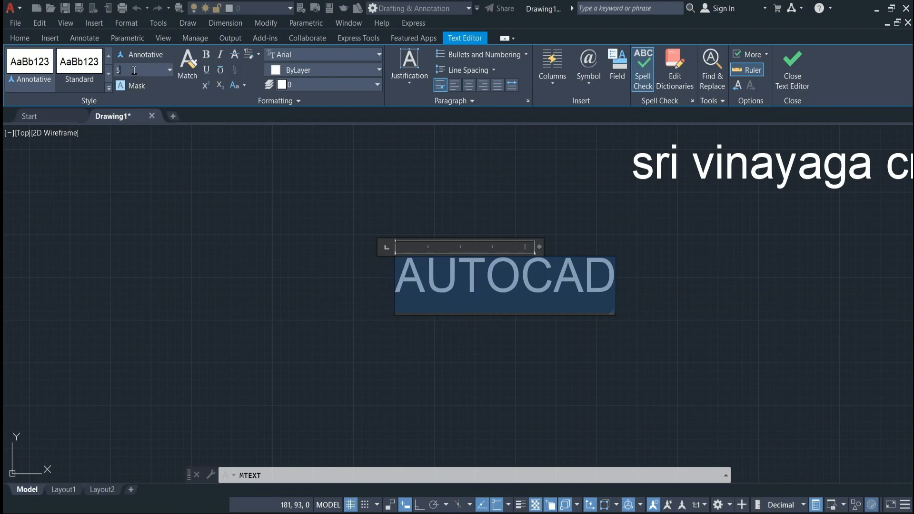
pyautogui.press('Return')
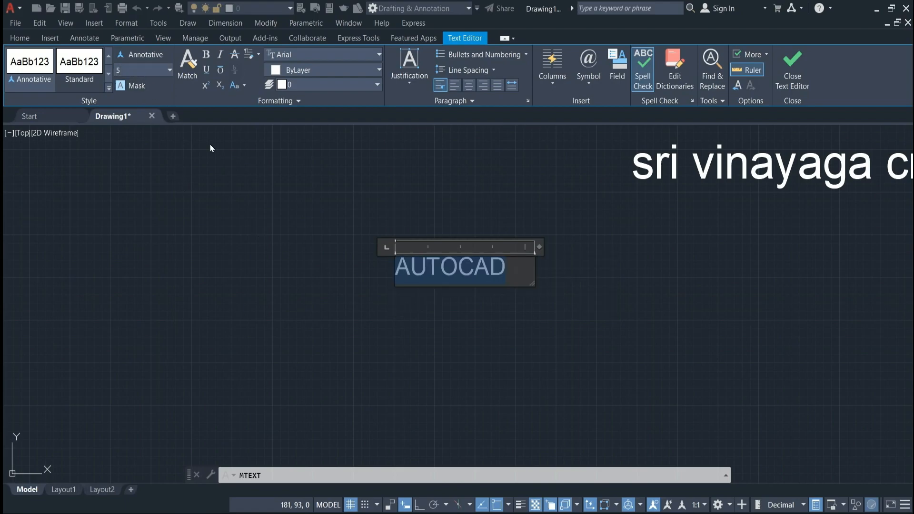
pyautogui.click(563, 265)
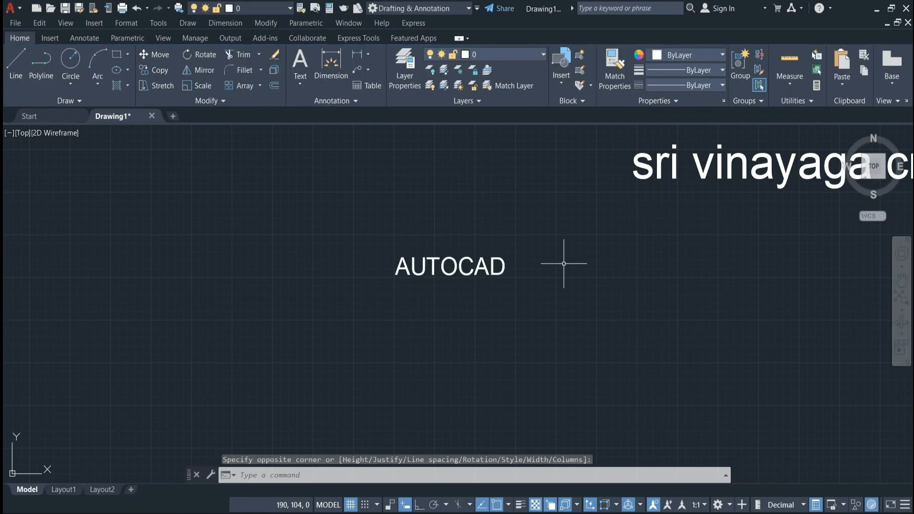
# Reopen the multiline "AUTOCAD" text, change its font to Artifakt Element Heavy, and finish editing
pyautogui.scroll(-3, 465, 279)
pyautogui.doubleClick(464, 278)
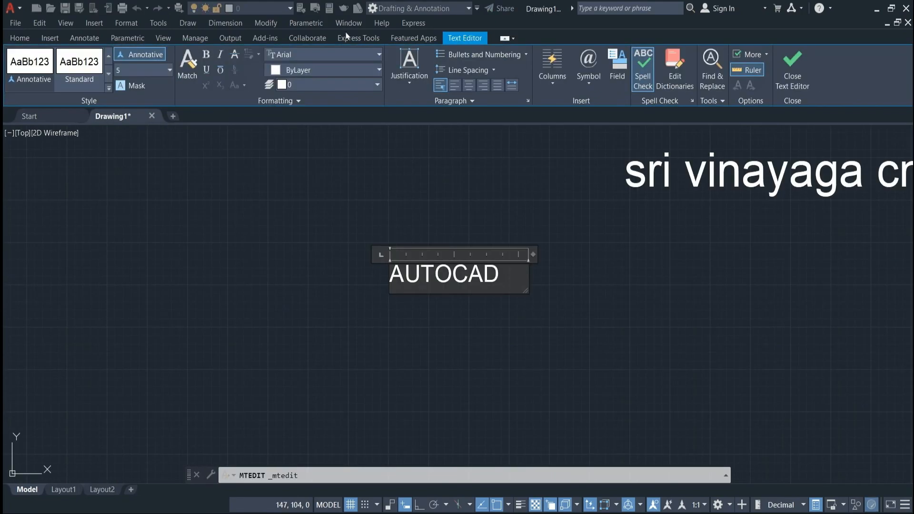
pyautogui.click(370, 56)
pyautogui.click(499, 272)
pyautogui.moveTo(506, 270); pyautogui.dragTo(380, 272)
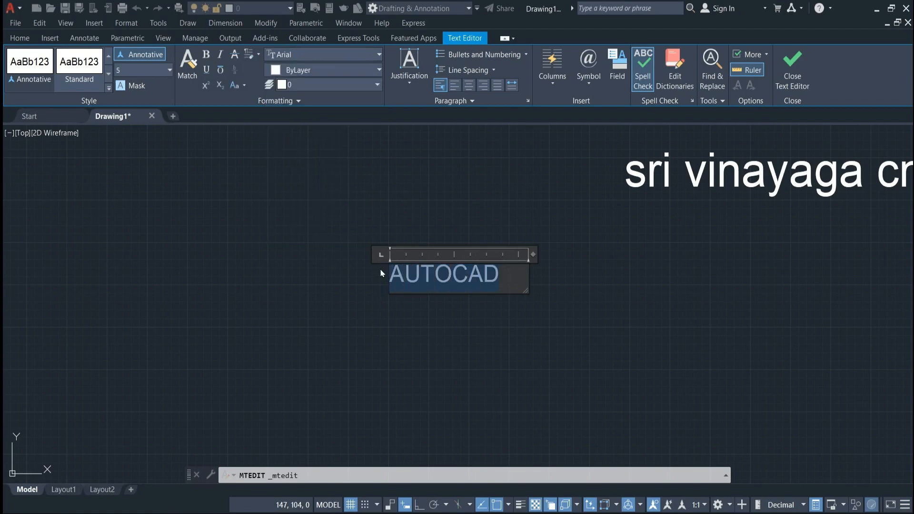
pyautogui.click(335, 54)
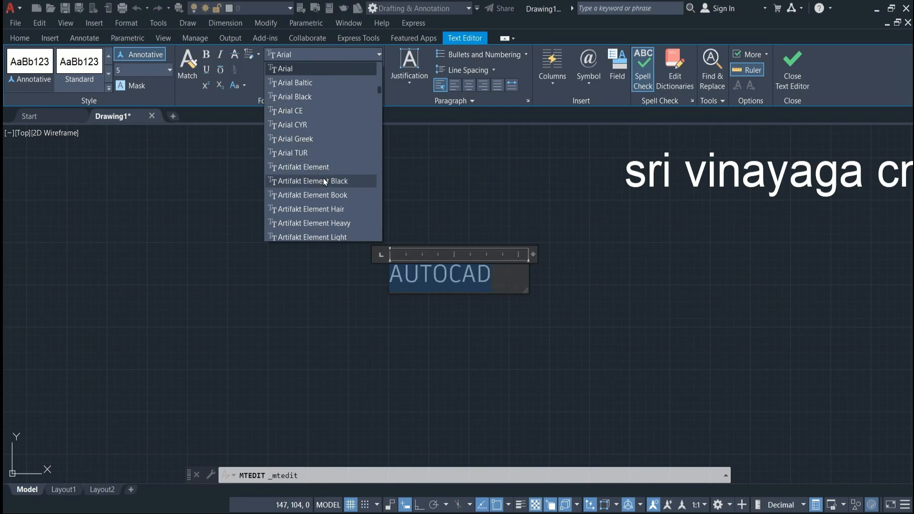
pyautogui.click(314, 223)
pyautogui.click(316, 220)
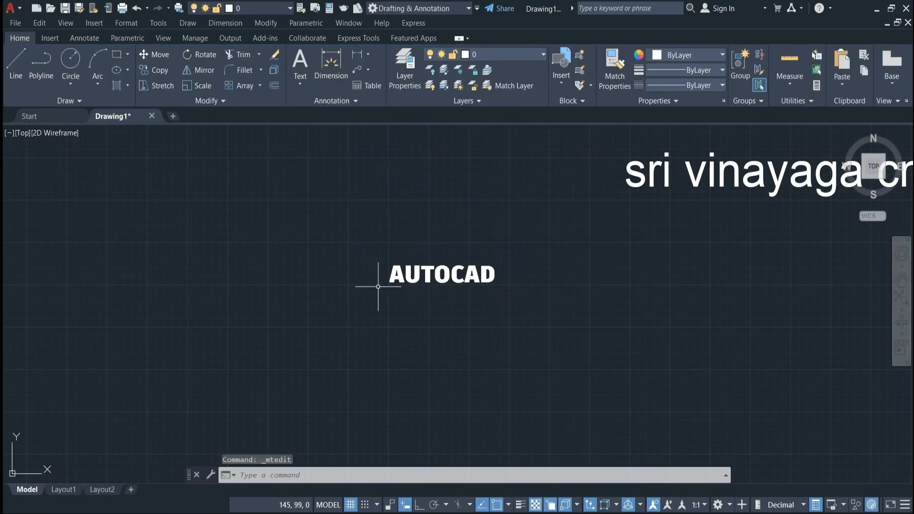
# Start a single-line text below the larger "sri vinayaga cnc" text with height 15 and the default rotation angle
pyautogui.scroll(-2, 446, 200)
pyautogui.scroll(-2, 706, 217)
pyautogui.scroll(4, 762, 201)
pyautogui.scroll(-2, 666, 208)
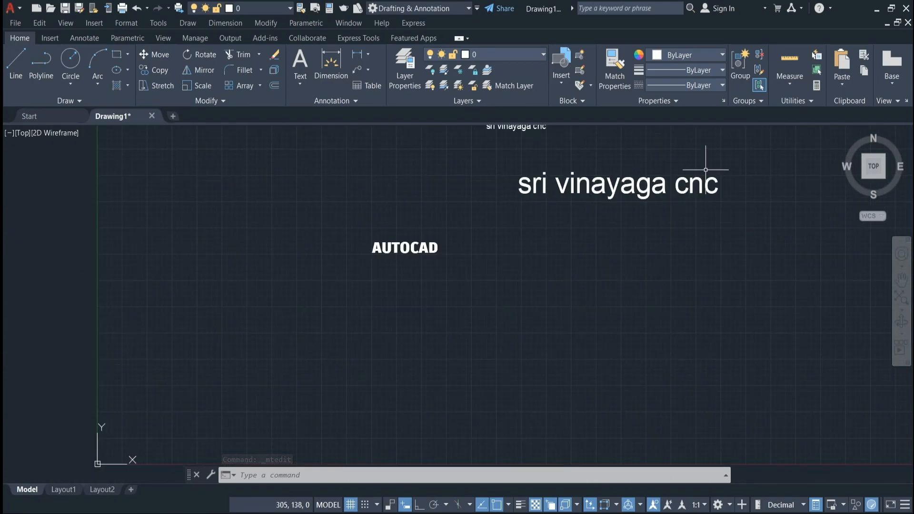
pyautogui.click(300, 82)
pyautogui.click(316, 131)
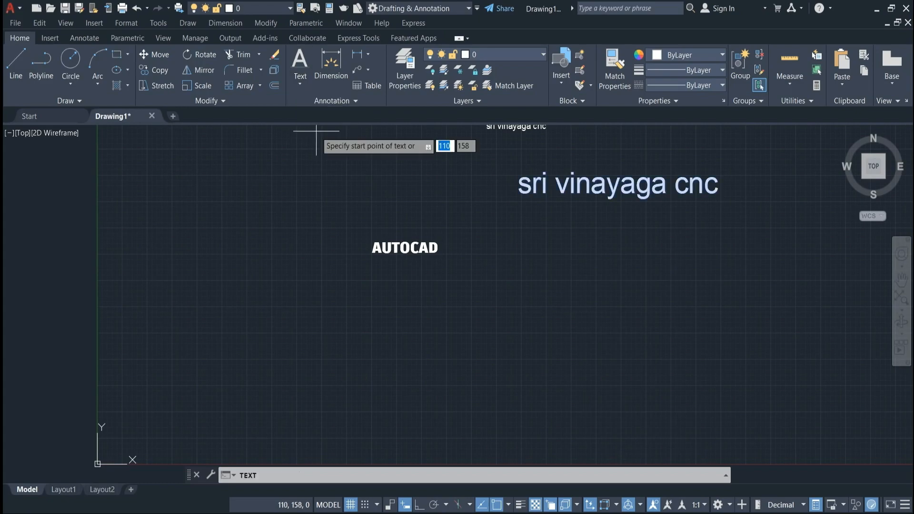
pyautogui.click(561, 250)
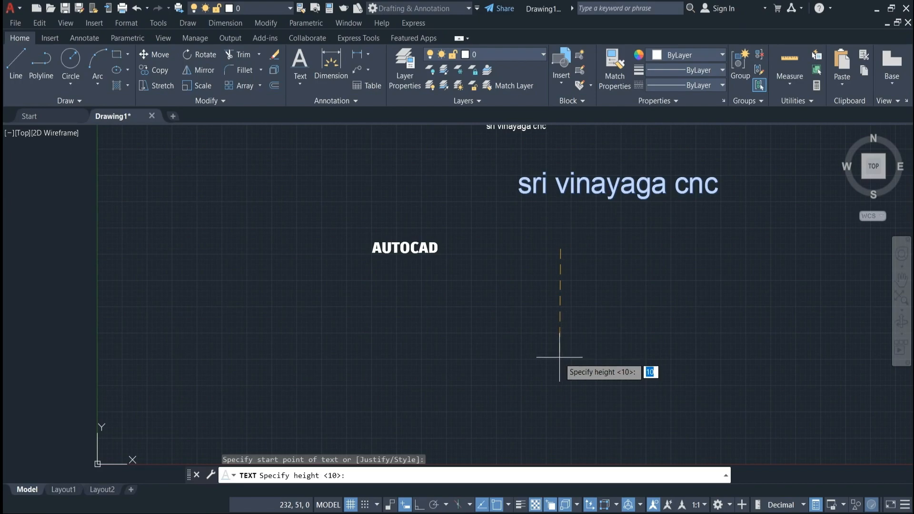
pyautogui.write('15')
pyautogui.press('Return')
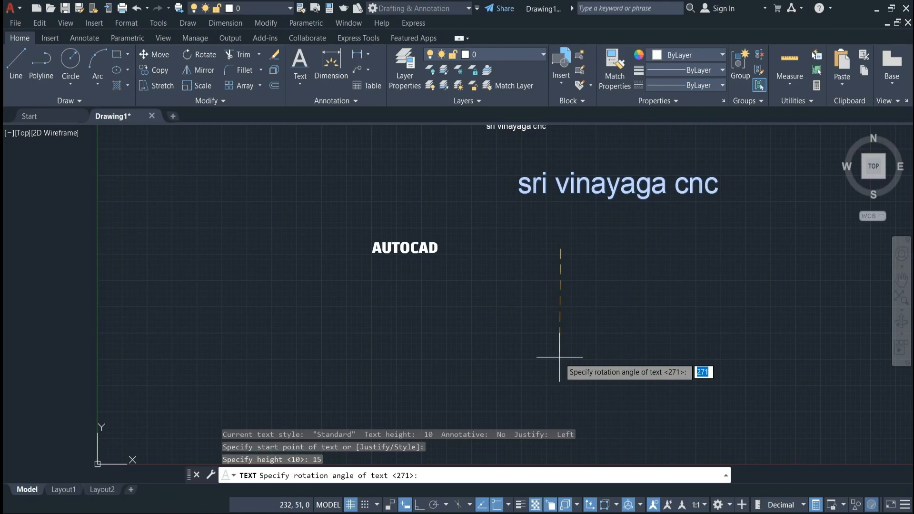
pyautogui.press('Return')
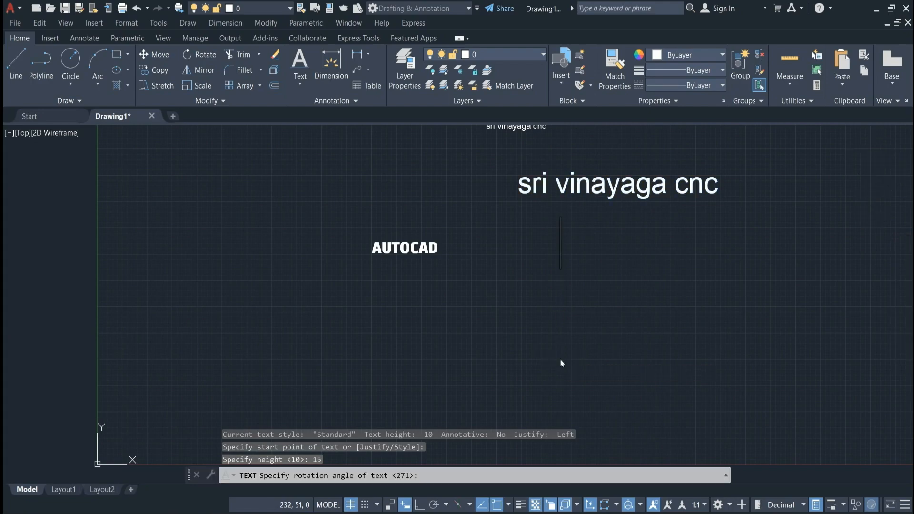
# Enter "AUTOCAD" as the single-line text and end the Text command
pyautogui.write('AUTOCAD')
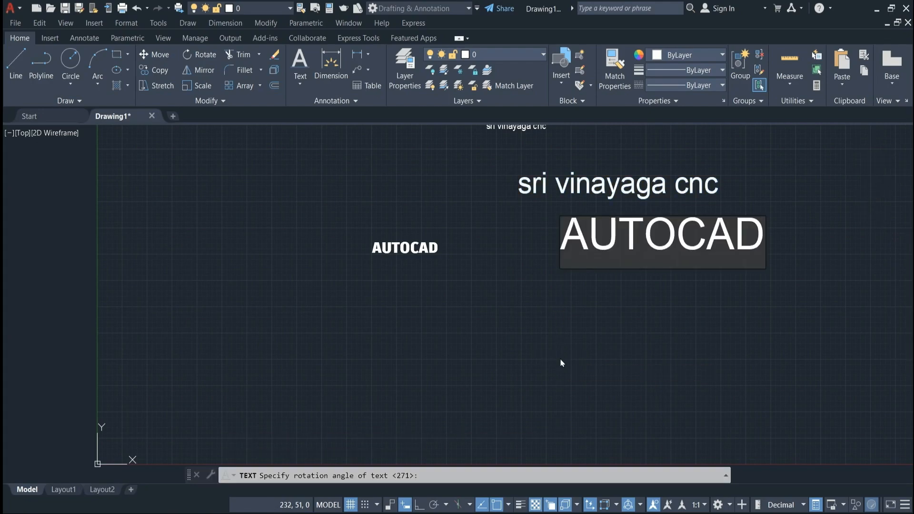
pyautogui.press('Escape')
pyautogui.scroll(-2, 602, 304)
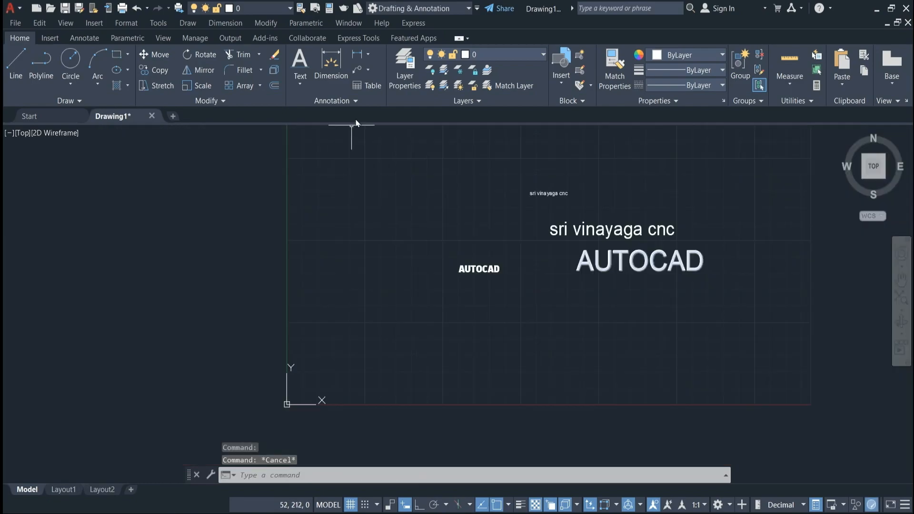
# Open the text style manager and create a new text style named "style1"
pyautogui.click(355, 105)
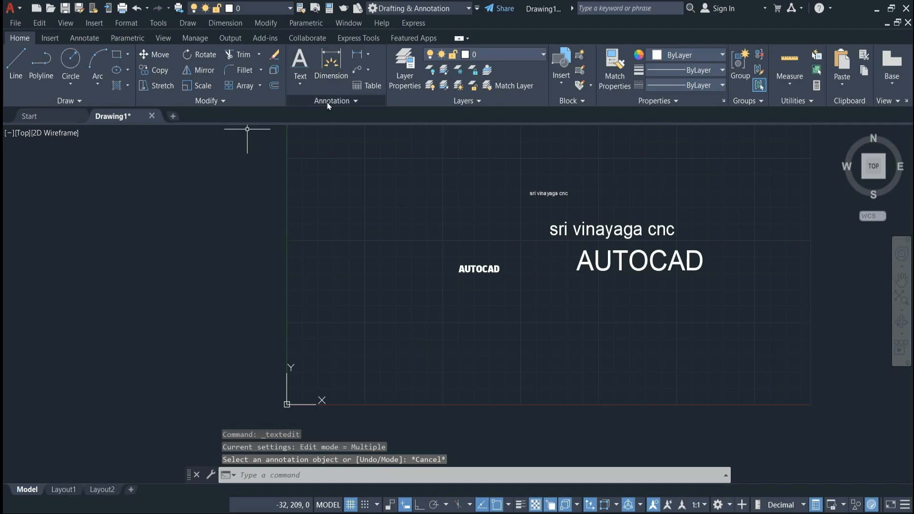
pyautogui.click(328, 103)
pyautogui.click(328, 115)
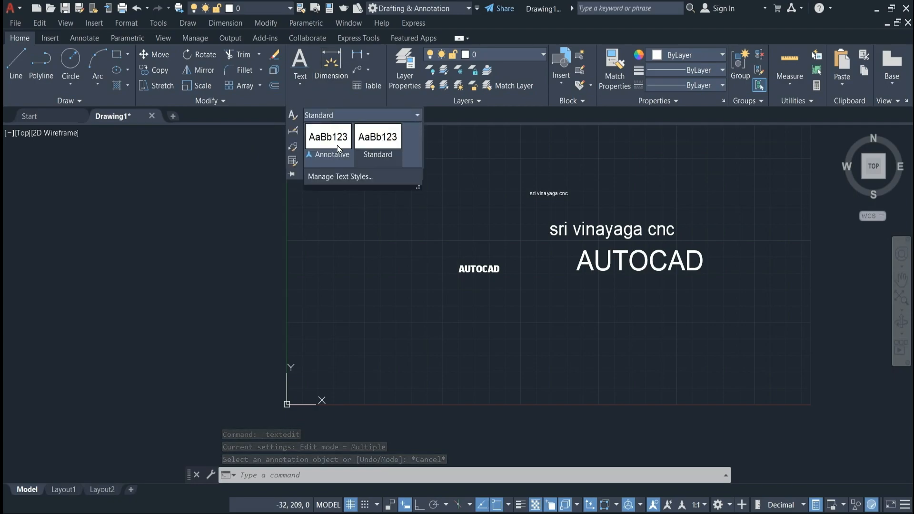
pyautogui.click(344, 177)
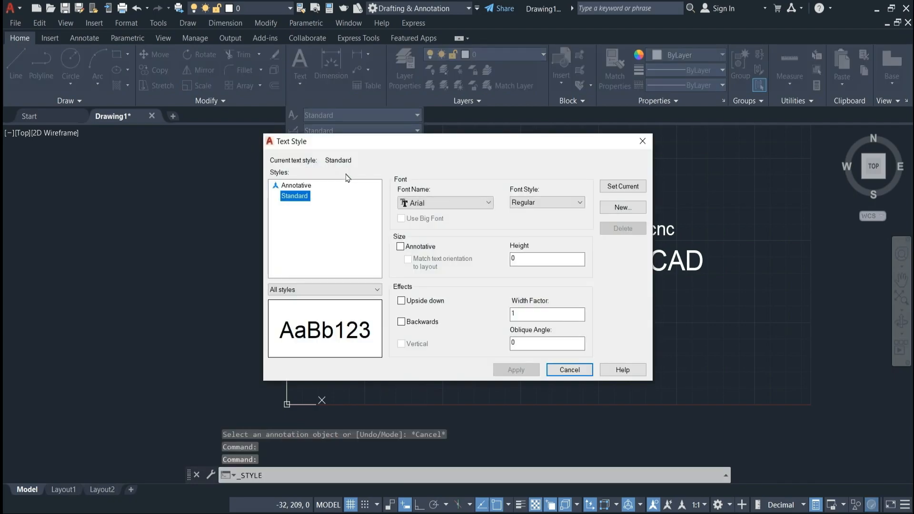
pyautogui.moveTo(405, 146); pyautogui.dragTo(307, 157)
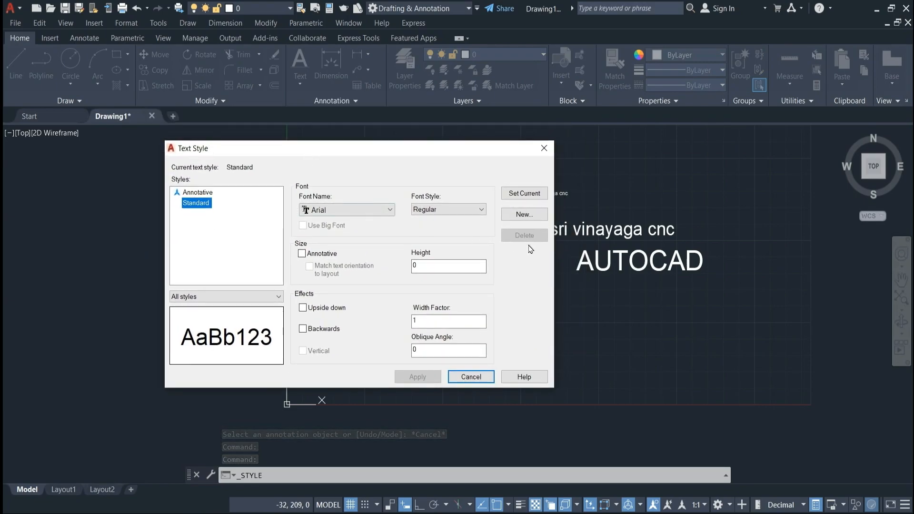
pyautogui.click(521, 214)
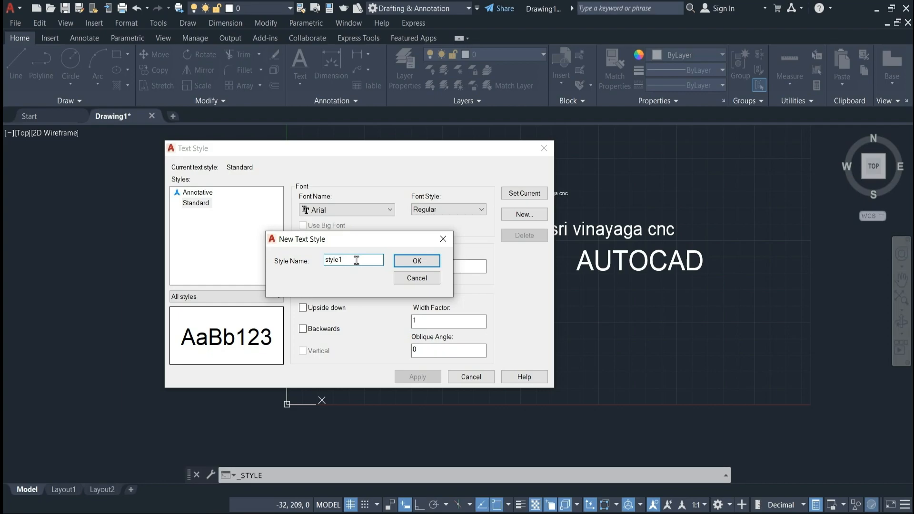
pyautogui.click(417, 261)
# Try Arial Greek as the font of the style1 text style
pyautogui.click(389, 210)
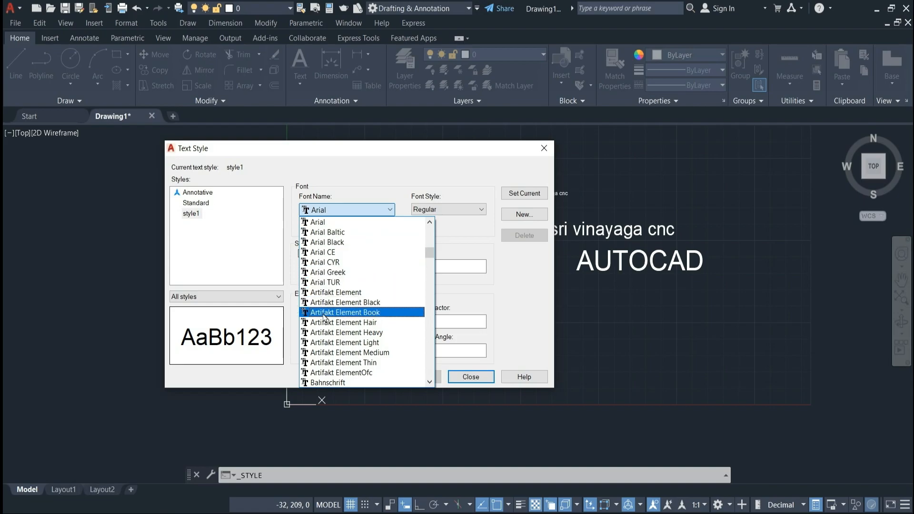
pyautogui.click(336, 273)
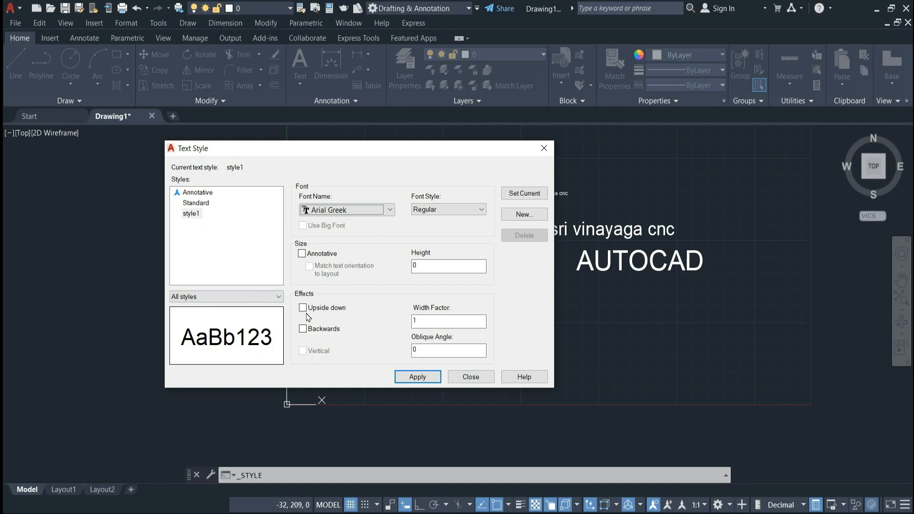
pyautogui.click(383, 210)
pyautogui.click(383, 211)
pyautogui.click(197, 214)
# Try Artifakt Element Light, Constantia and Courier New CYR among other fonts for the style1 text style
pyautogui.click(389, 210)
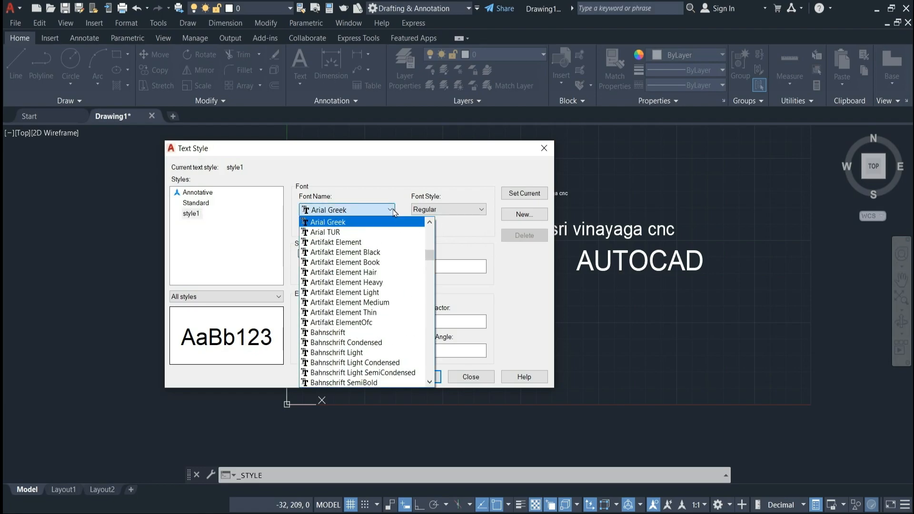
pyautogui.click(354, 293)
pyautogui.click(389, 210)
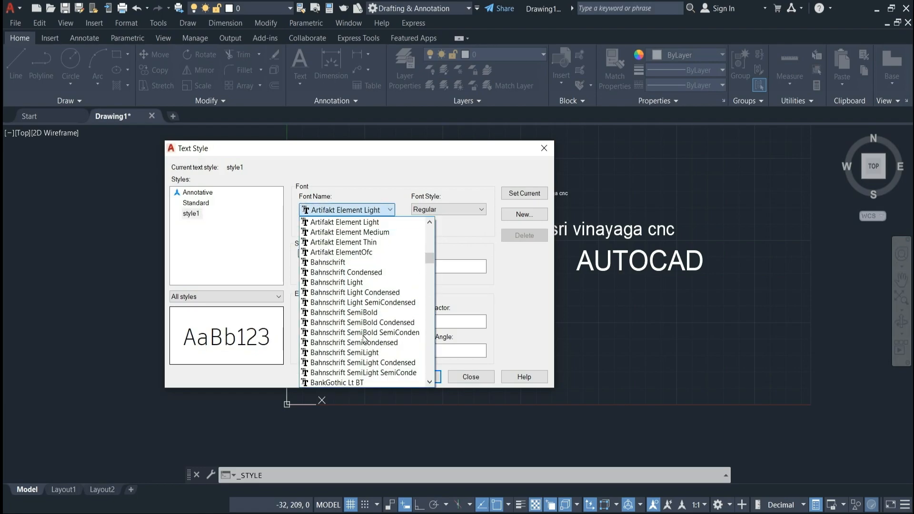
pyautogui.click(366, 350)
pyautogui.click(390, 210)
pyautogui.scroll(-4, 342, 314)
pyautogui.click(339, 353)
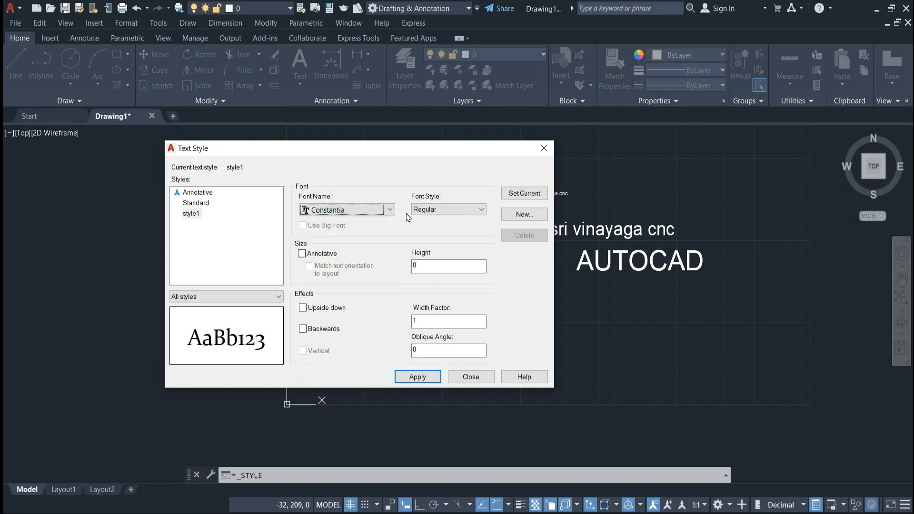
pyautogui.click(390, 210)
pyautogui.click(368, 290)
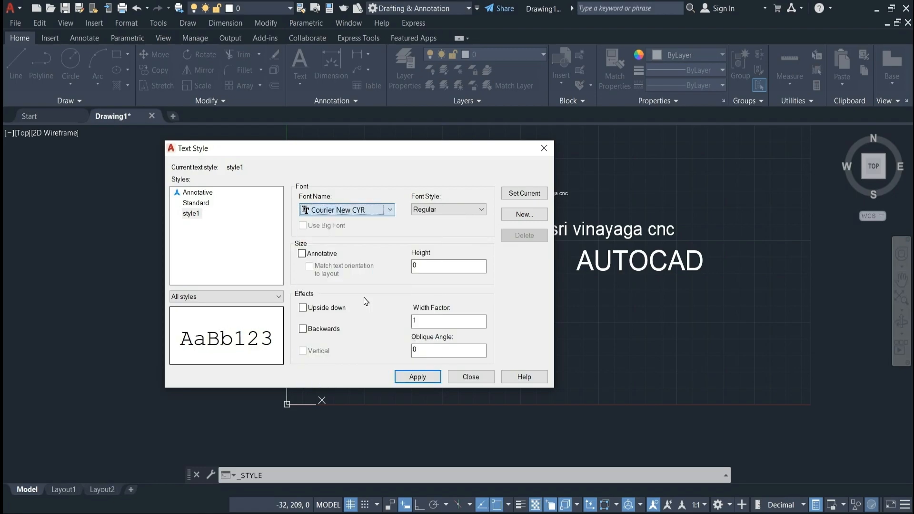
# Set the font of the style1 text style to Arial
pyautogui.click(376, 210)
pyautogui.scroll(5, 367, 291)
pyautogui.click(362, 257)
# Try the Upside down and Backwards effects on style1, switching each one off again
pyautogui.click(318, 309)
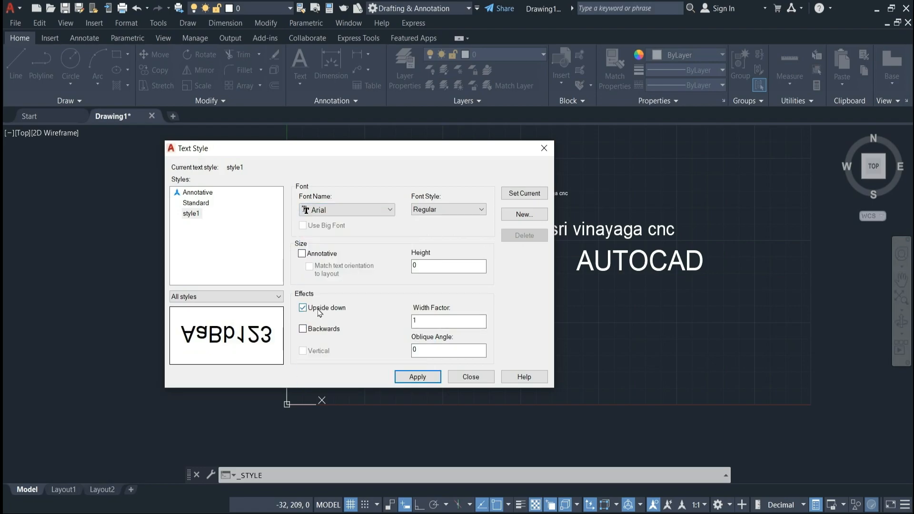
pyautogui.click(303, 308)
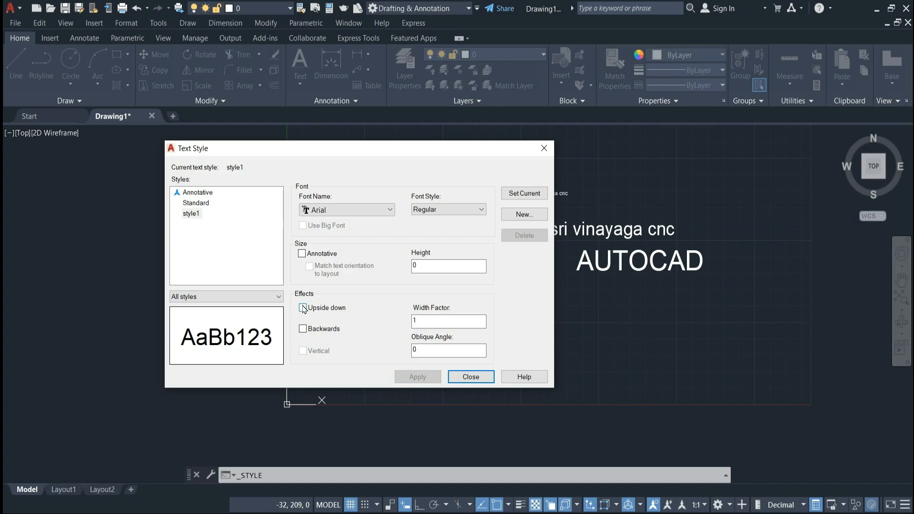
pyautogui.click(304, 329)
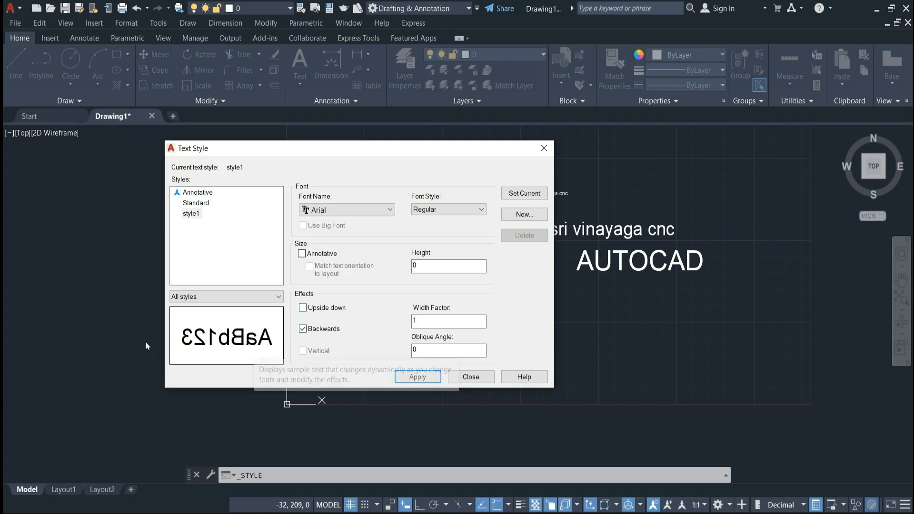
pyautogui.click(303, 329)
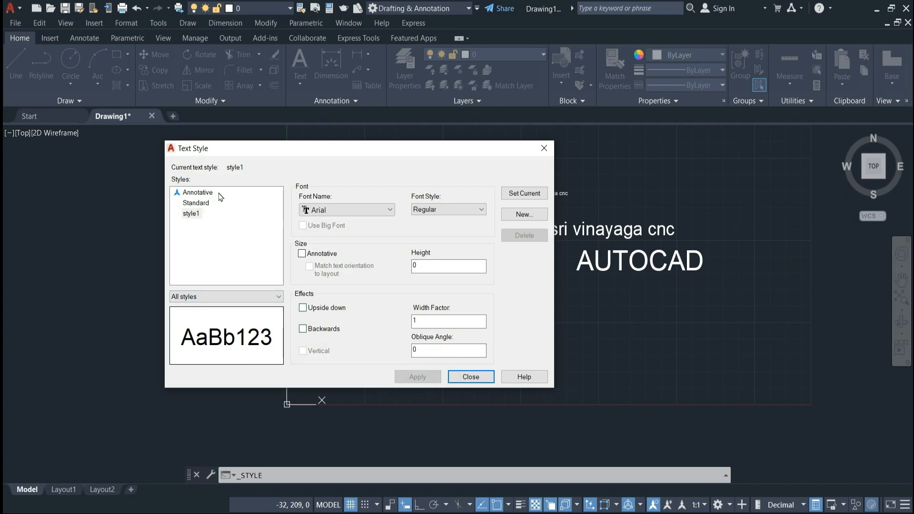
# Set style1 as the current text style and close the text style manager
pyautogui.click(192, 215)
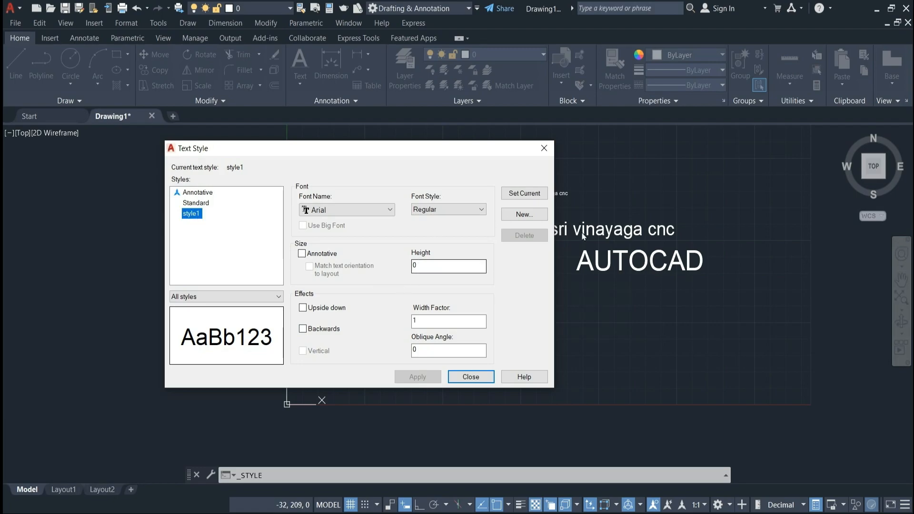
pyautogui.click(523, 193)
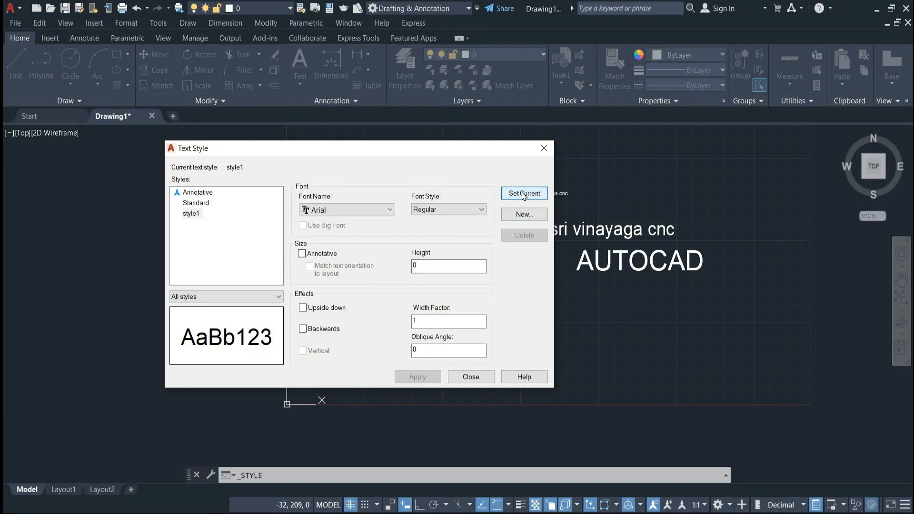
pyautogui.click(470, 377)
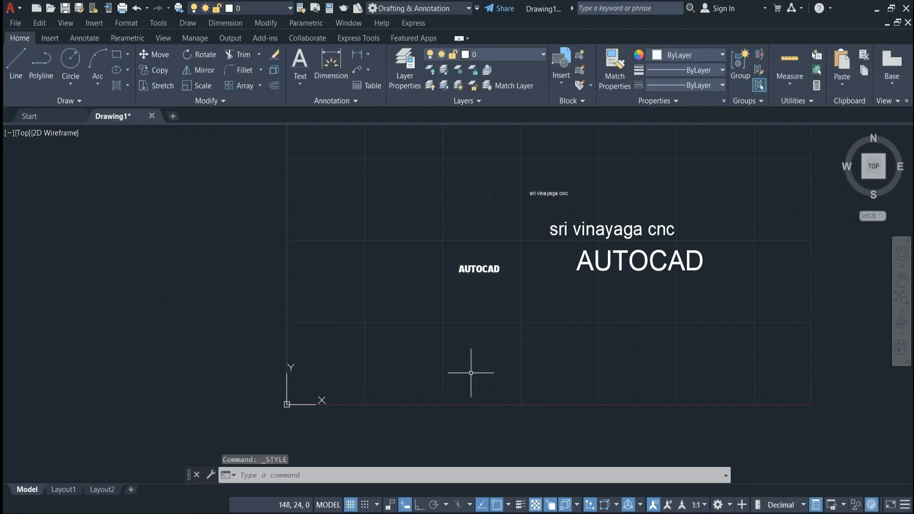
# Choose style1 from the list of available text styles for annotation
pyautogui.click(355, 101)
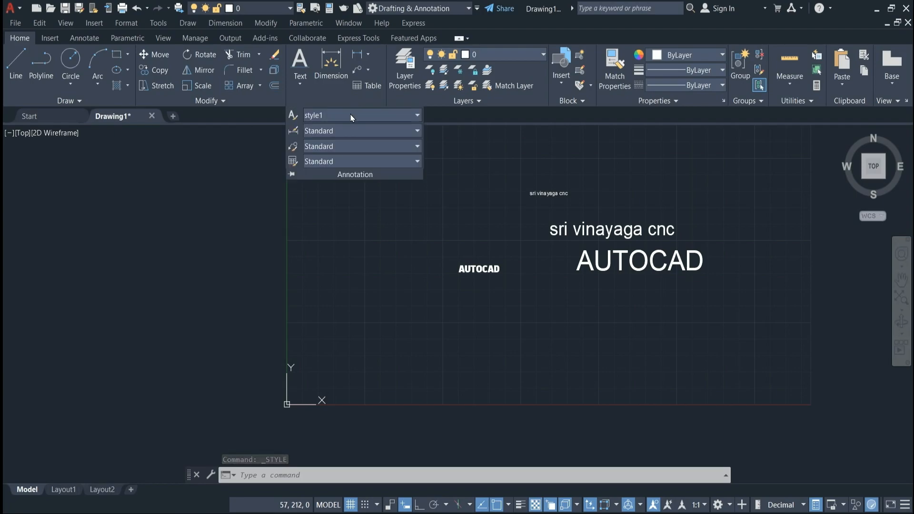
pyautogui.click(352, 115)
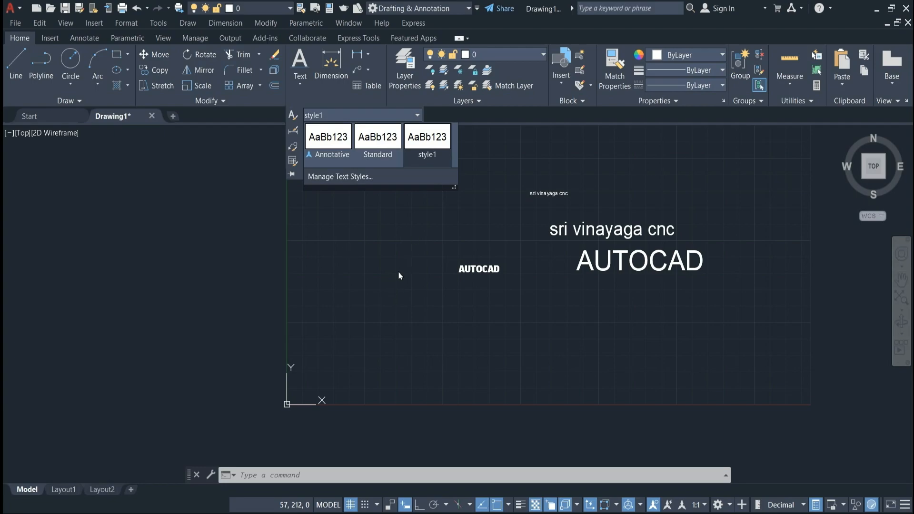
pyautogui.click(426, 153)
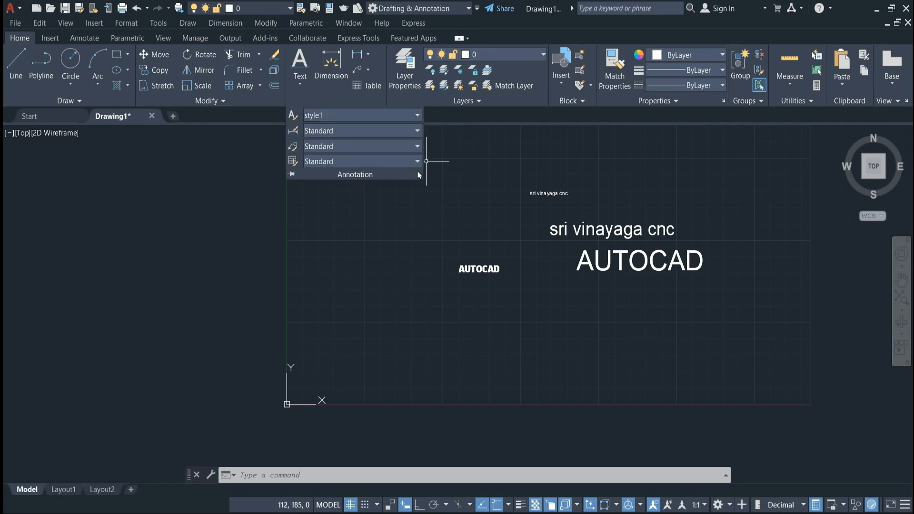
# Reopen the text style manager, try Arial Greek and Calibri, and set the style1 font to Constantia
pyautogui.click(397, 115)
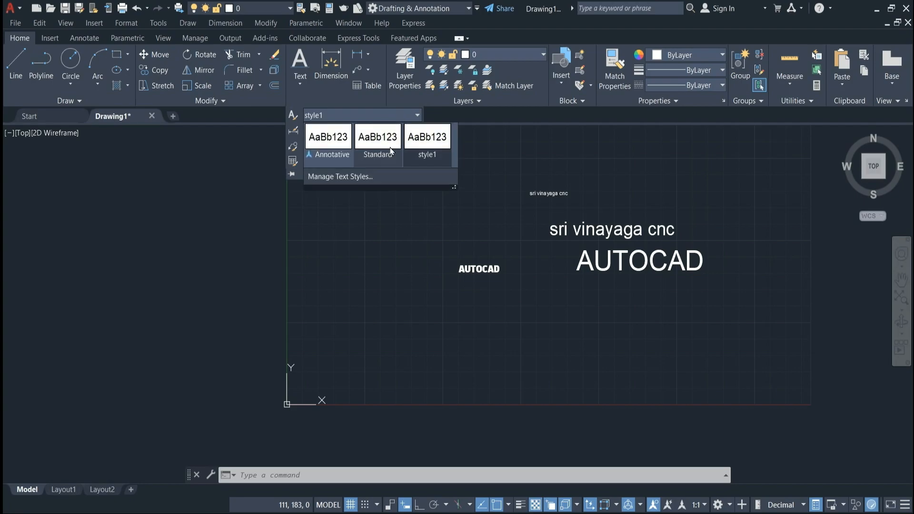
pyautogui.click(364, 179)
pyautogui.click(451, 203)
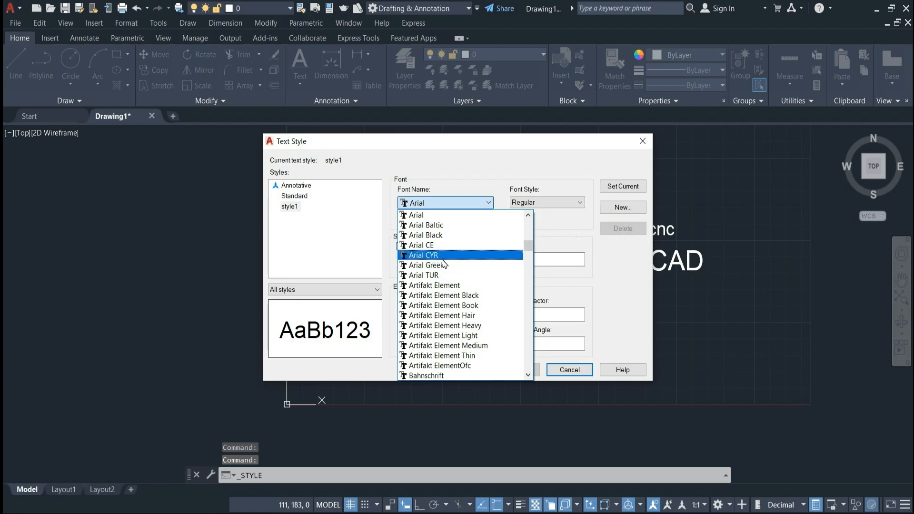
pyautogui.click(445, 265)
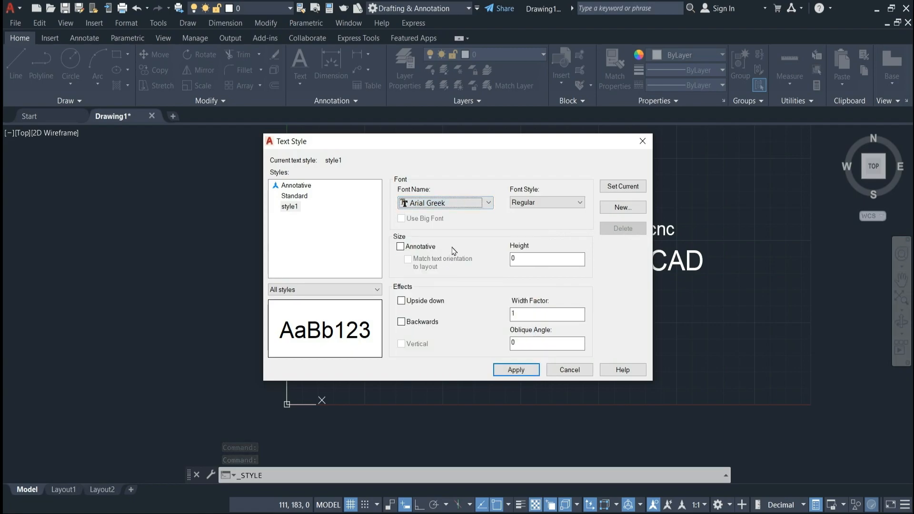
pyautogui.click(488, 205)
pyautogui.click(481, 223)
pyautogui.click(486, 206)
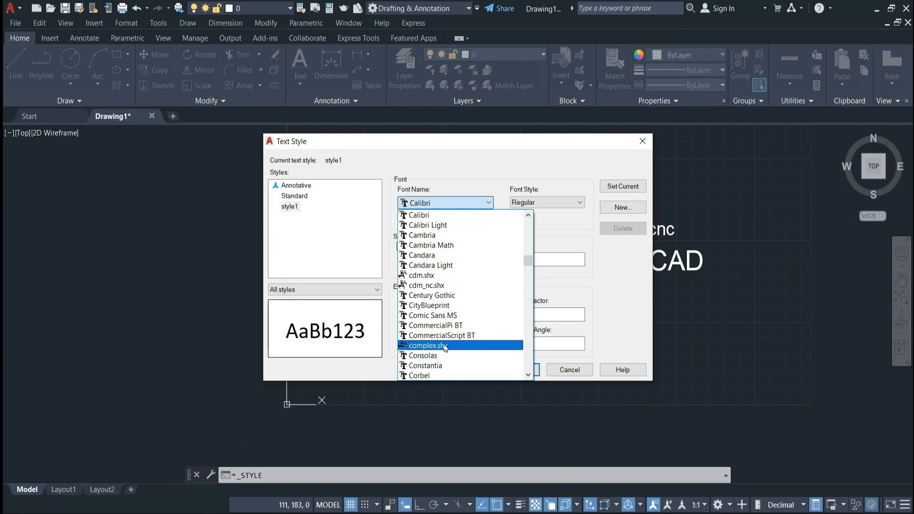
pyautogui.click(438, 365)
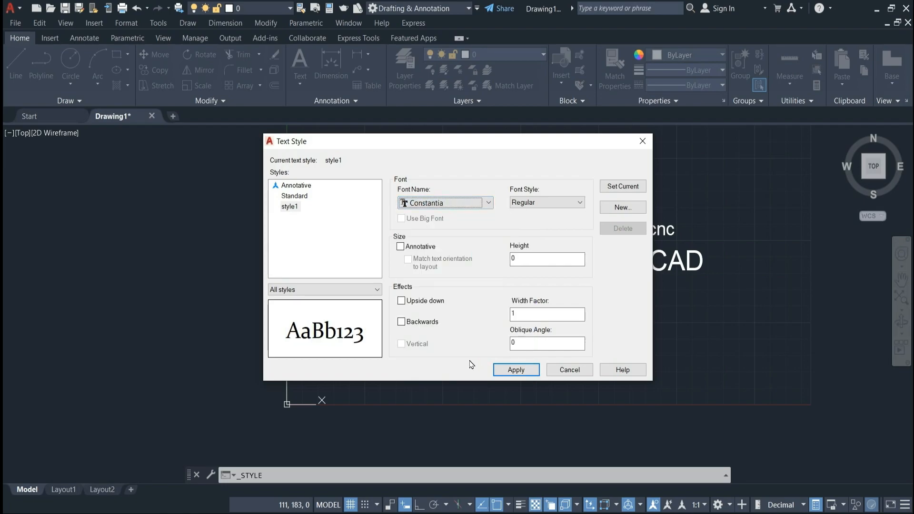
# Set the modified style1 as current, save its changes and close the text style manager
pyautogui.click(622, 187)
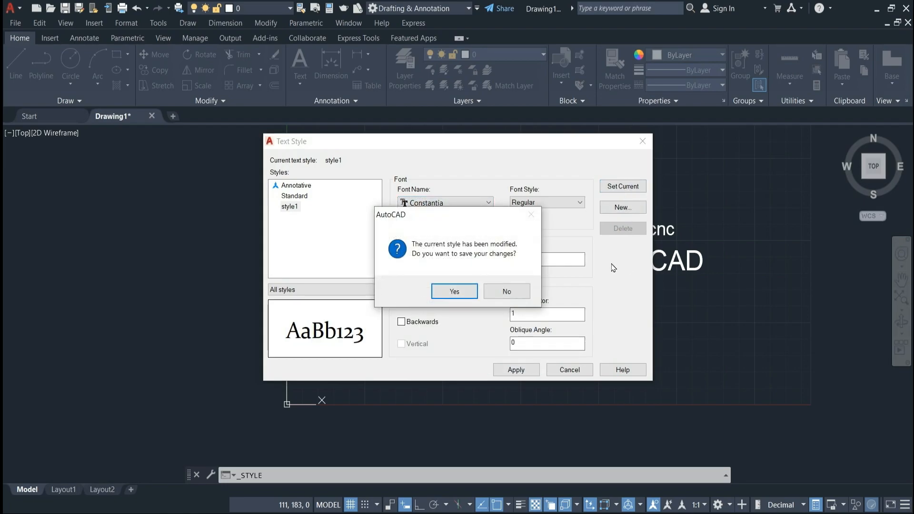
pyautogui.click(456, 292)
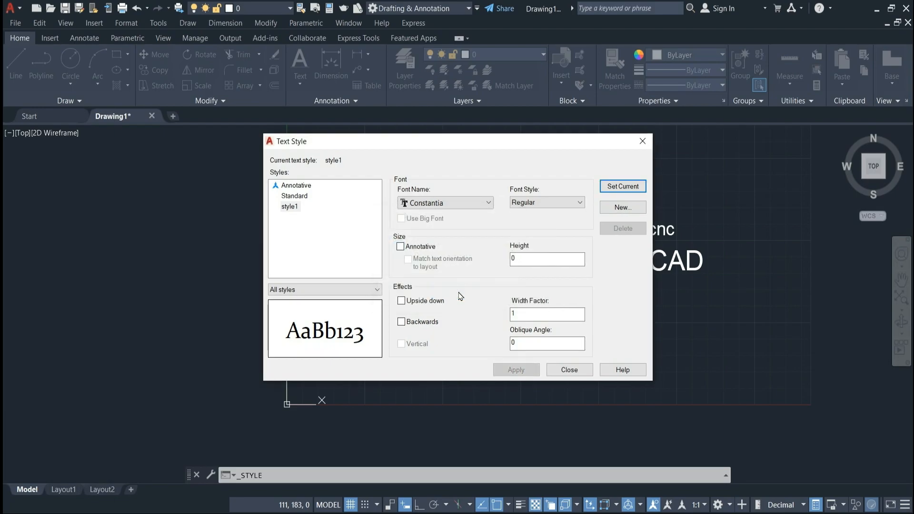
pyautogui.click(570, 369)
# Select style1 as the current text style for annotation
pyautogui.click(350, 102)
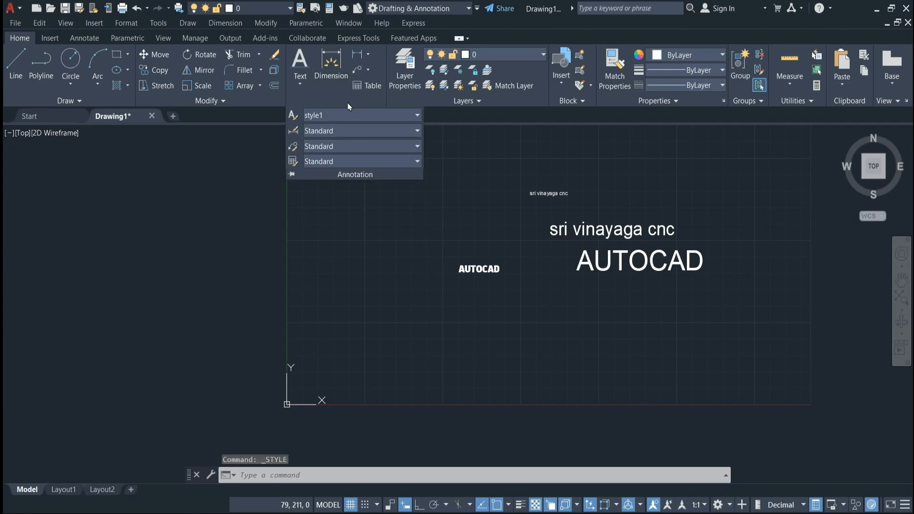
pyautogui.click(358, 116)
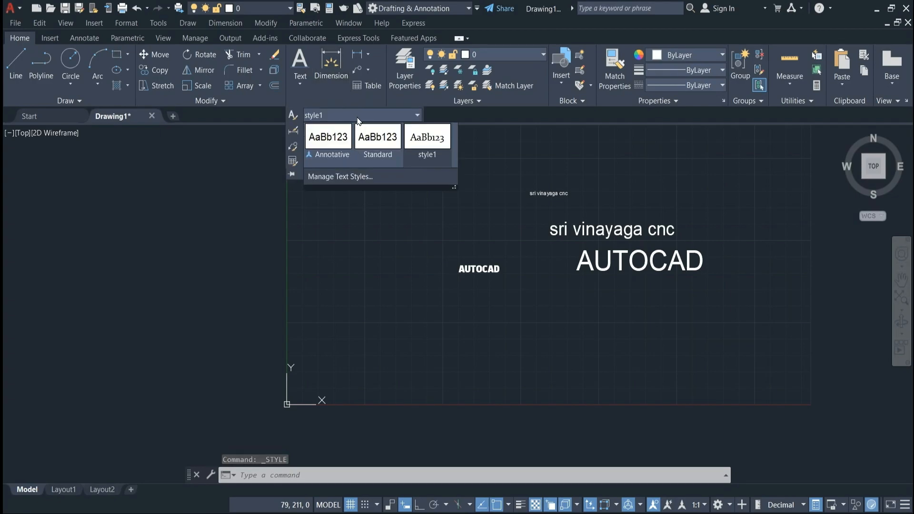
pyautogui.click(442, 145)
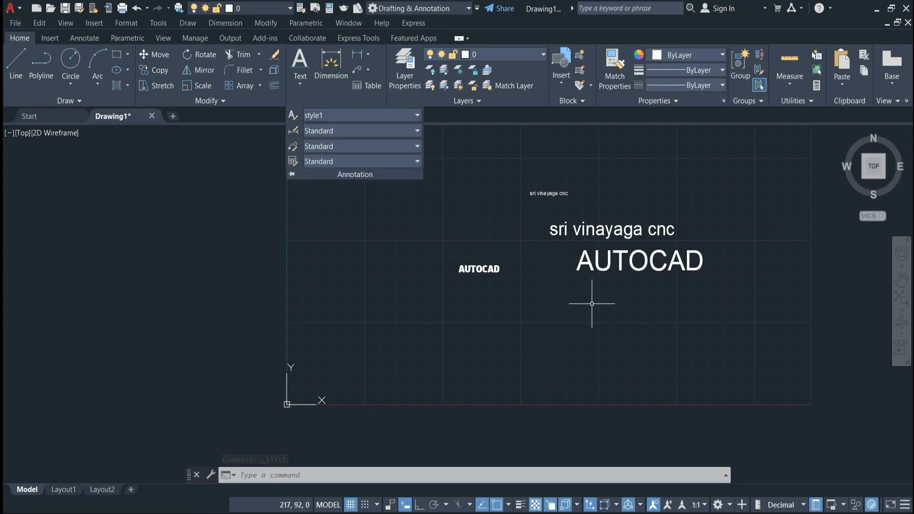
# Apply the style1 text style to the large single-line "AUTOCAD" text, then clear the selection
pyautogui.click(681, 259)
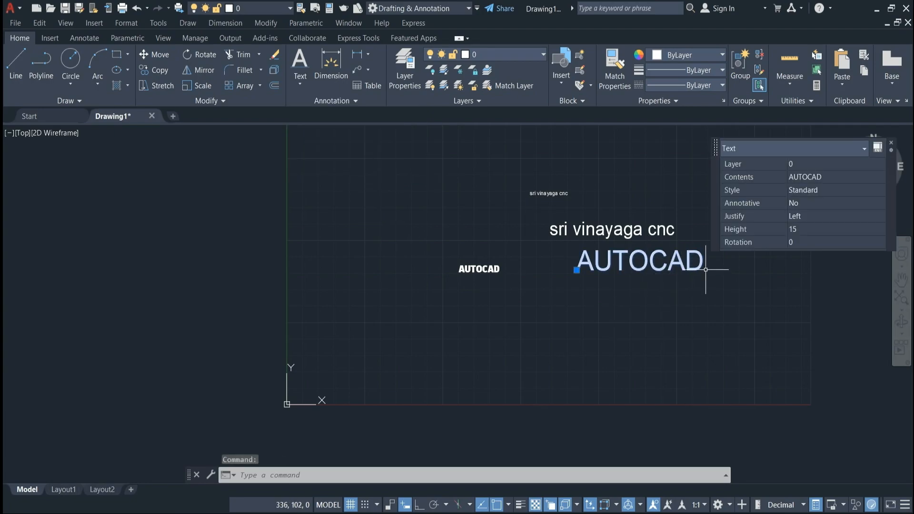
pyautogui.click(343, 101)
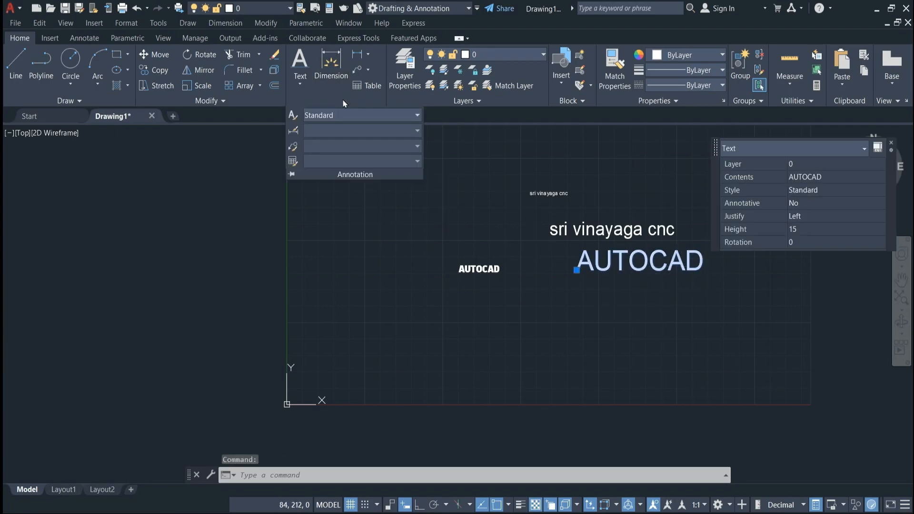
pyautogui.click(345, 116)
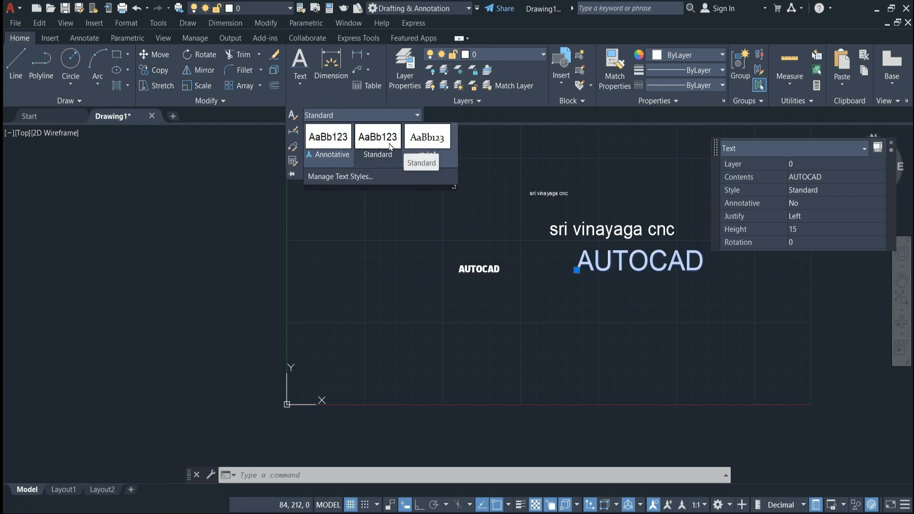
pyautogui.click(425, 146)
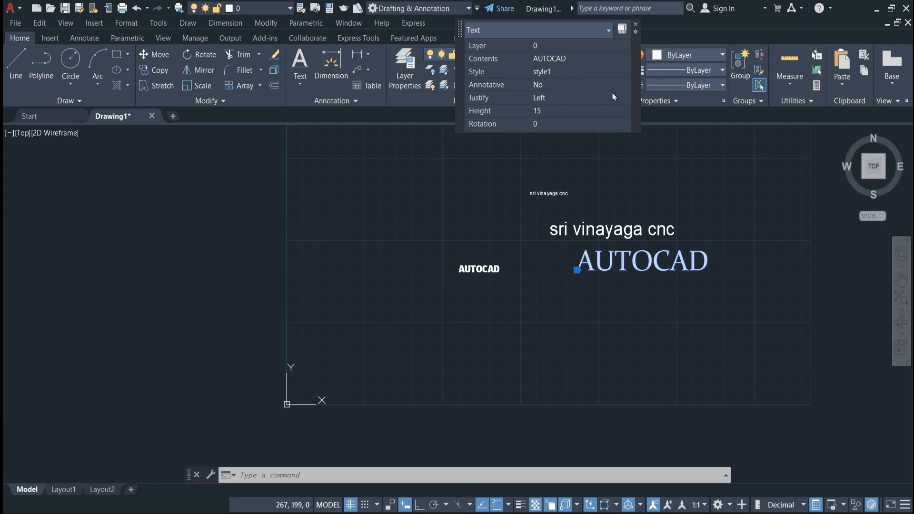
pyautogui.moveTo(635, 100); pyautogui.dragTo(652, 218)
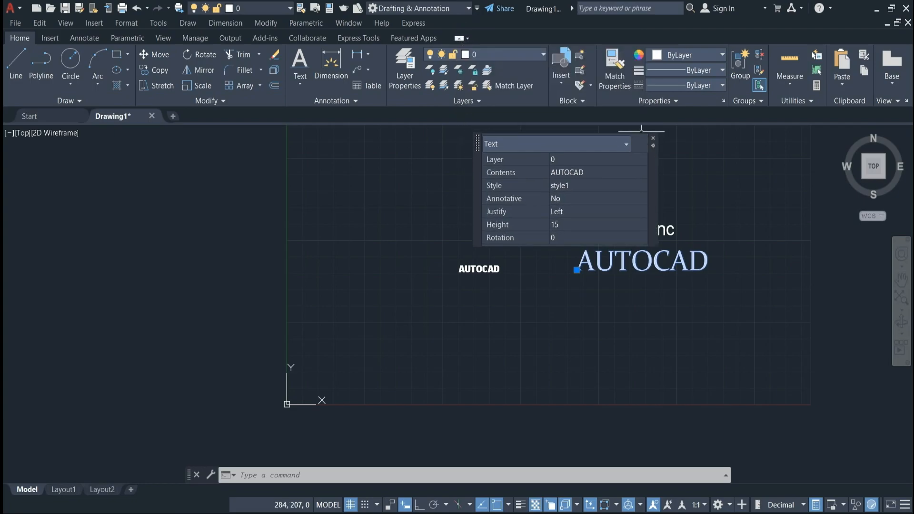
pyautogui.press('Escape')
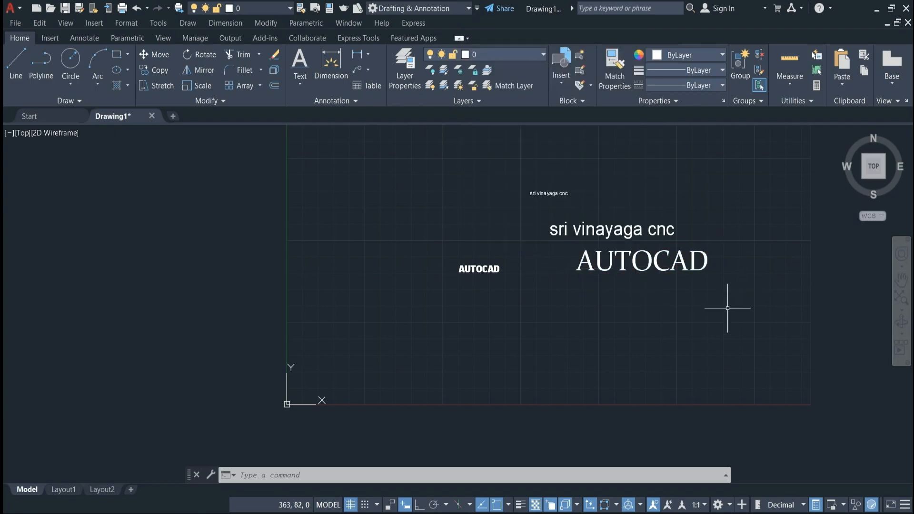
pyautogui.click(350, 102)
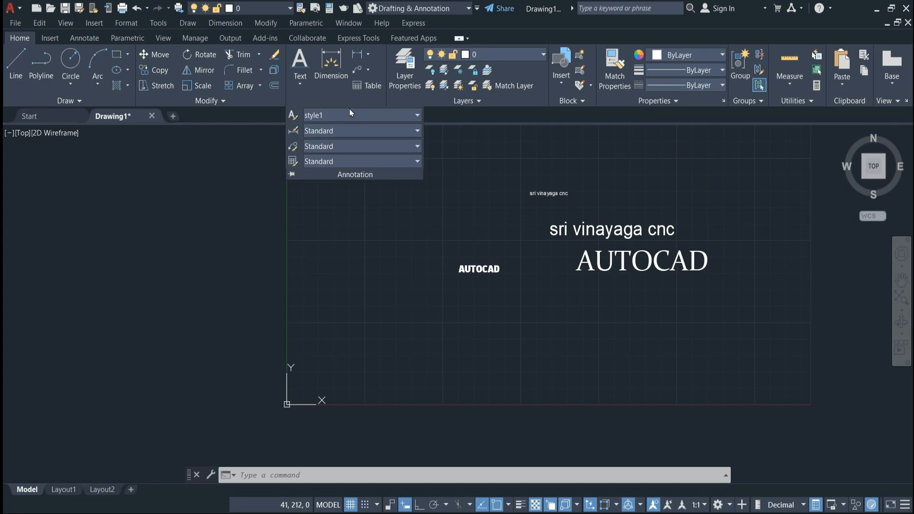
pyautogui.click(381, 116)
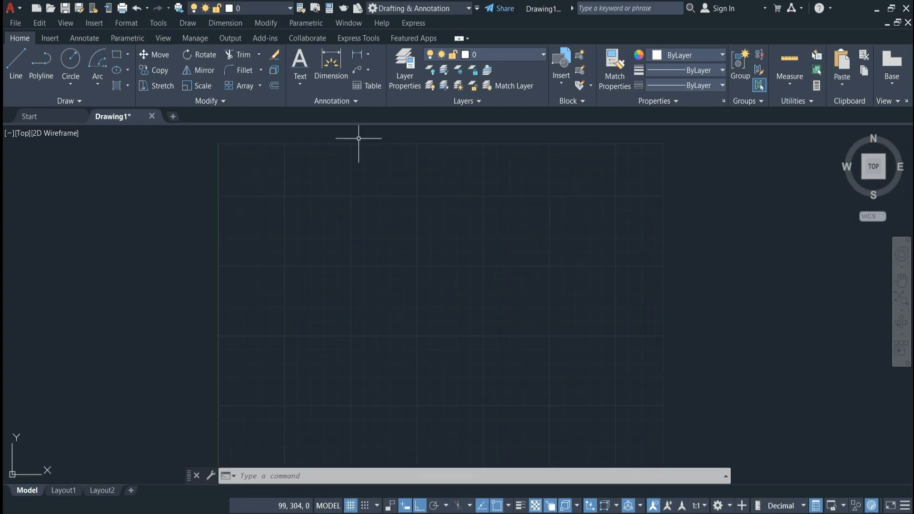
# Start a multiline text in the empty drawing with a text box about 102 mm wide and 48 mm high
pyautogui.click(305, 84)
pyautogui.click(307, 101)
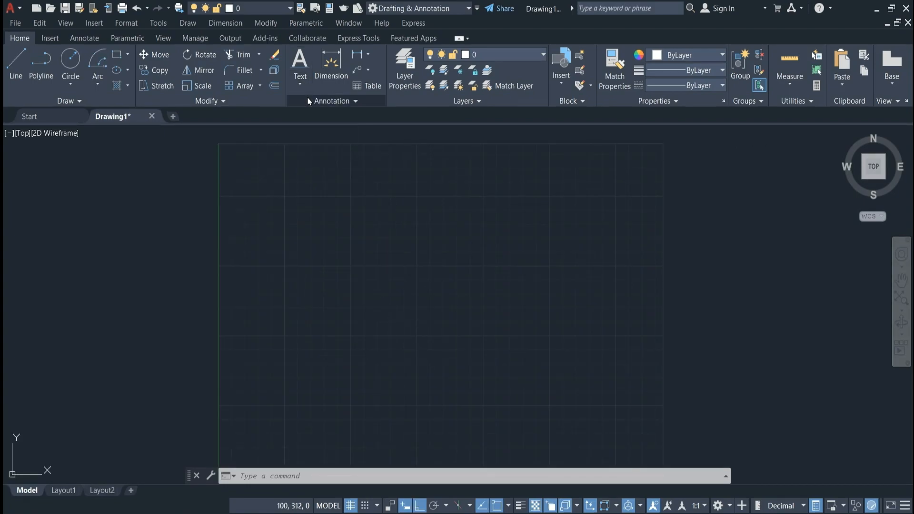
pyautogui.scroll(2, 355, 216)
pyautogui.click(346, 232)
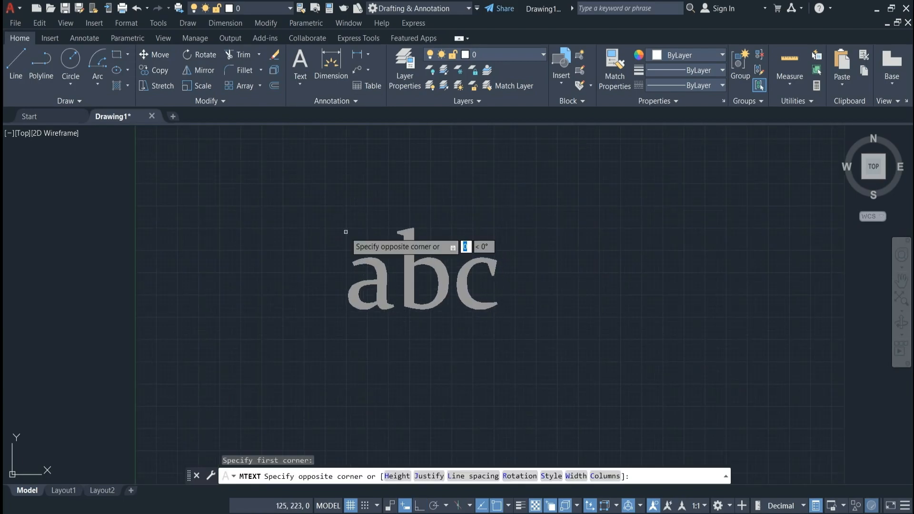
pyautogui.click(519, 316)
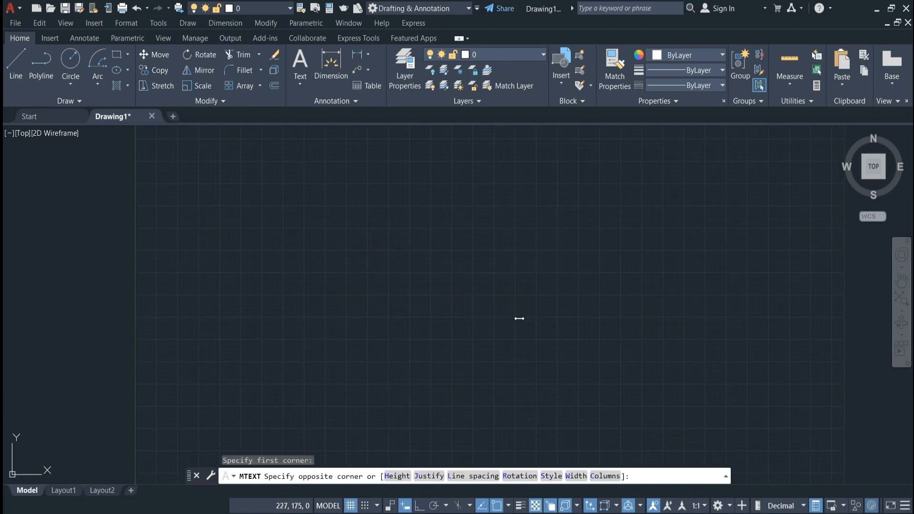
# Set the height of the new multiline text to 10
pyautogui.click(141, 70)
pyautogui.write('15')
pyautogui.write('0')
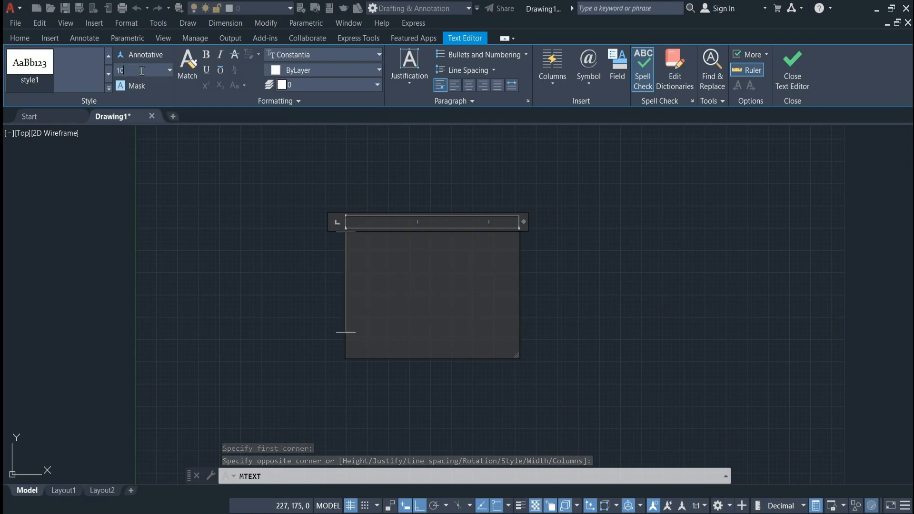
pyautogui.press('Return')
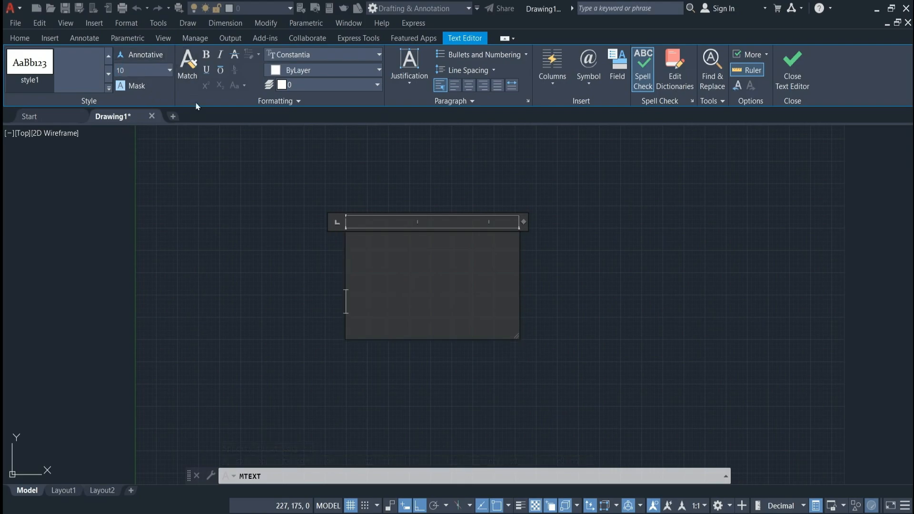
# Write "SRI VINAYAGA CNC" in the text box, with CNC wrapped onto the second line, and finish the multiline text
pyautogui.write('S')
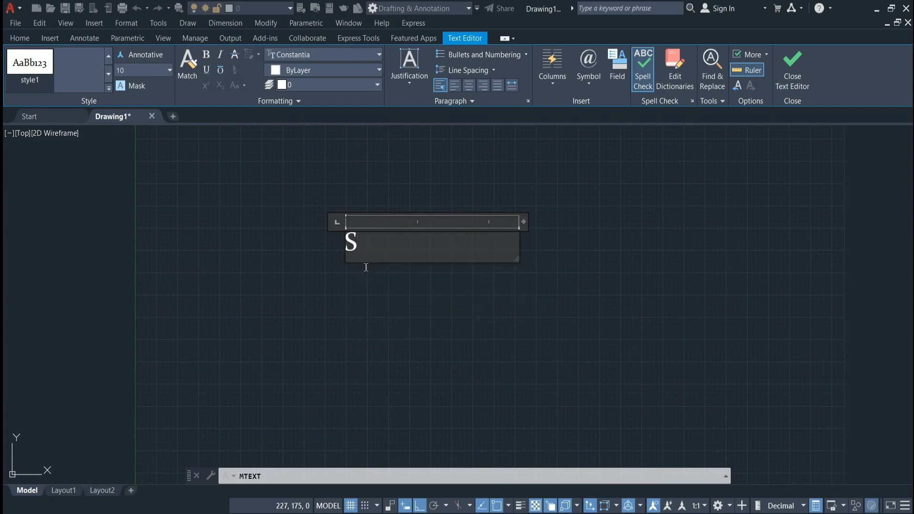
pyautogui.write('RI VINAYAGA')
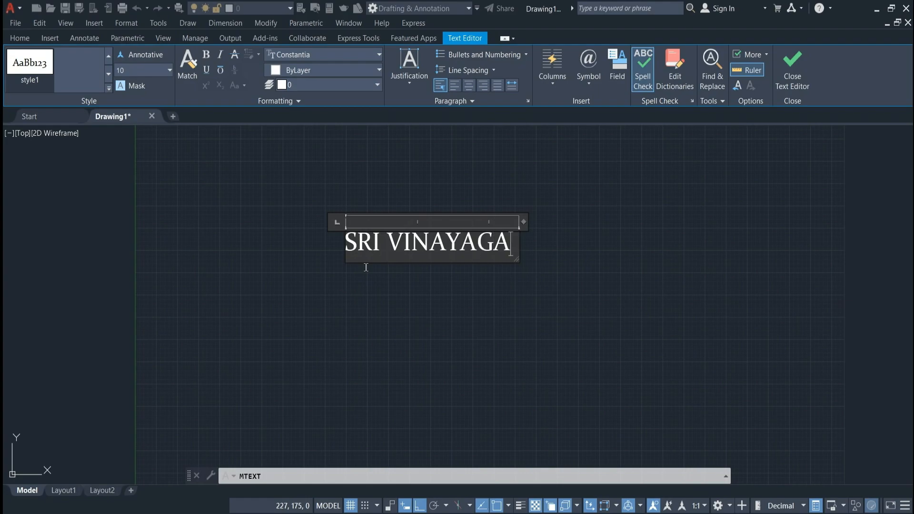
pyautogui.press('Return')
pyautogui.write('V')
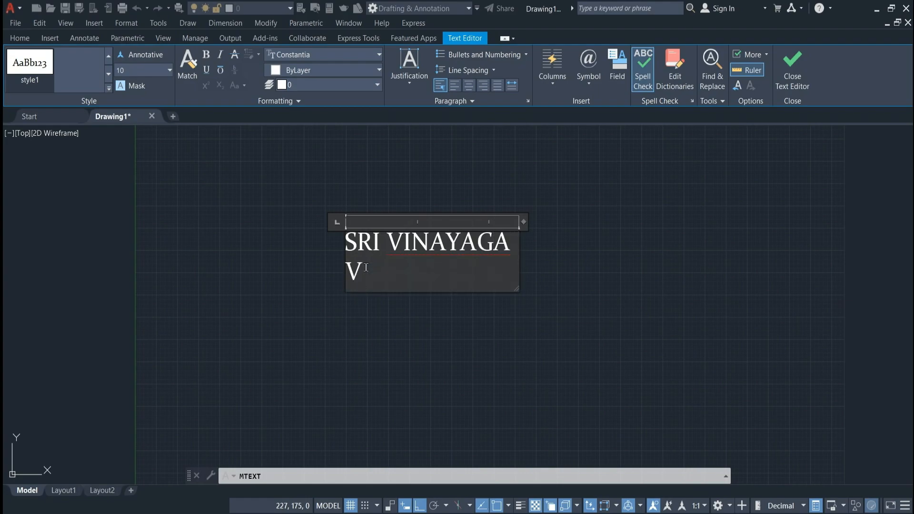
pyautogui.press('BackSpace')
pyautogui.press('BackSpace')
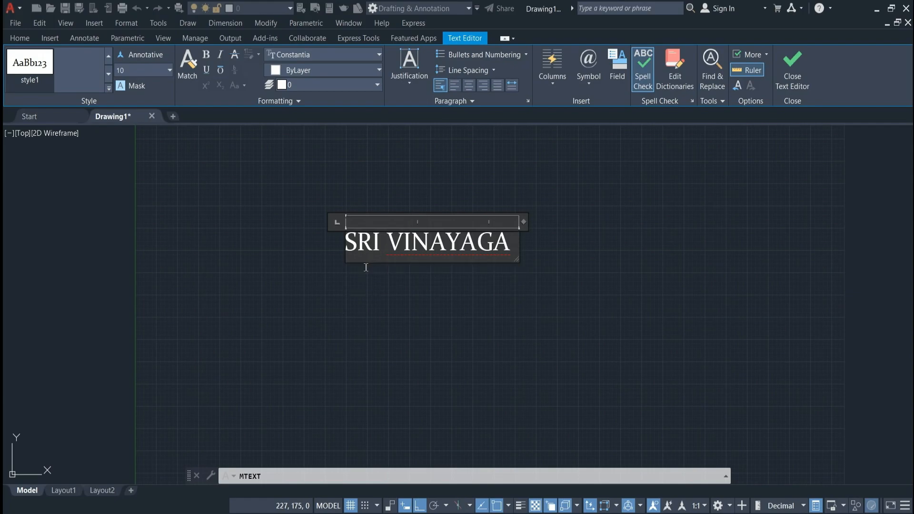
pyautogui.press('Return')
pyautogui.write('CNC')
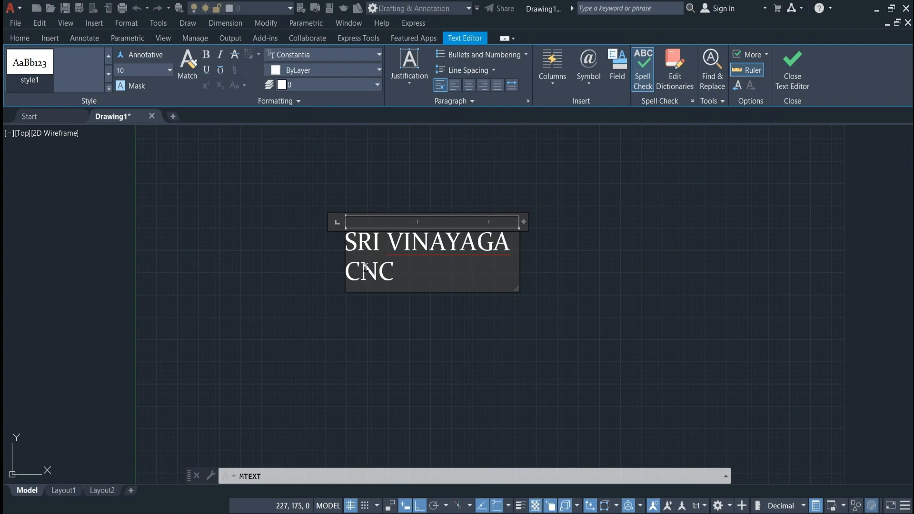
pyautogui.click(539, 274)
# Edit the multiline text and widen its box so that "SRI VINAYAGA CNC" fits on one line
pyautogui.click(509, 252)
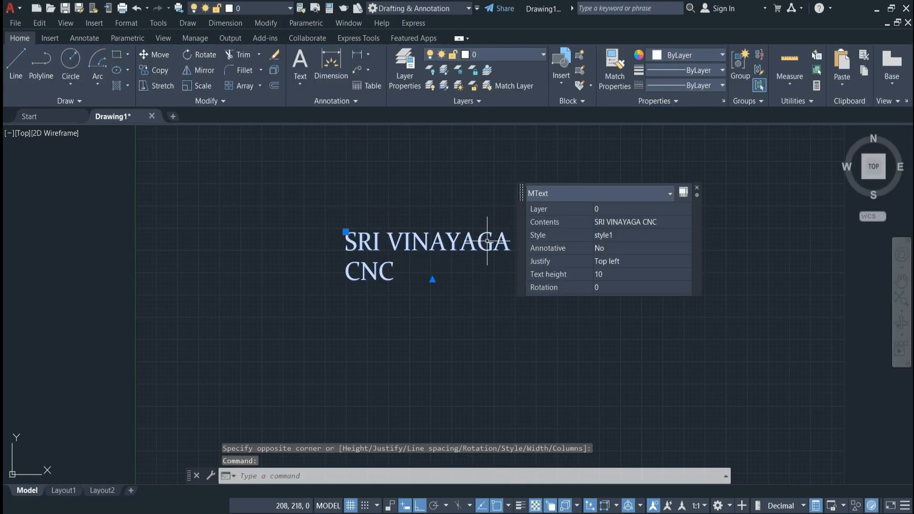
pyautogui.press('Escape')
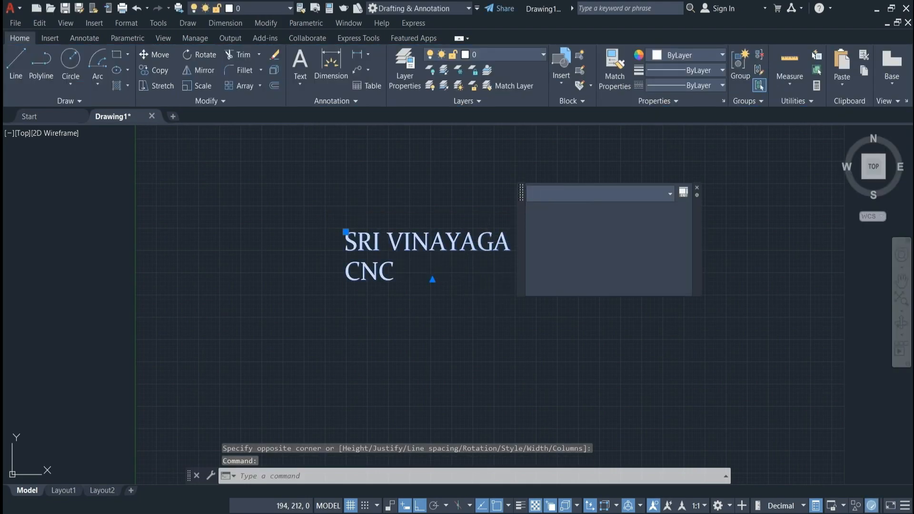
pyautogui.click(462, 251)
pyautogui.press('Escape')
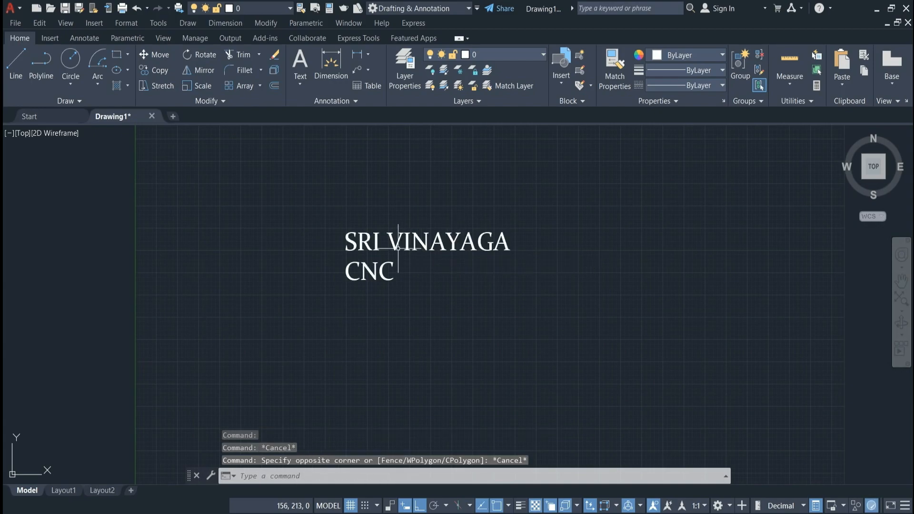
pyautogui.doubleClick(398, 245)
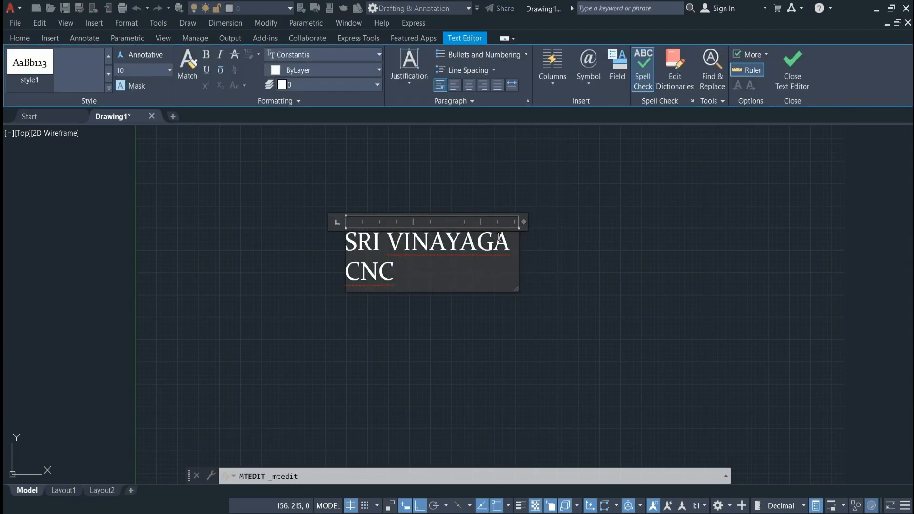
pyautogui.moveTo(524, 221); pyautogui.dragTo(579, 222)
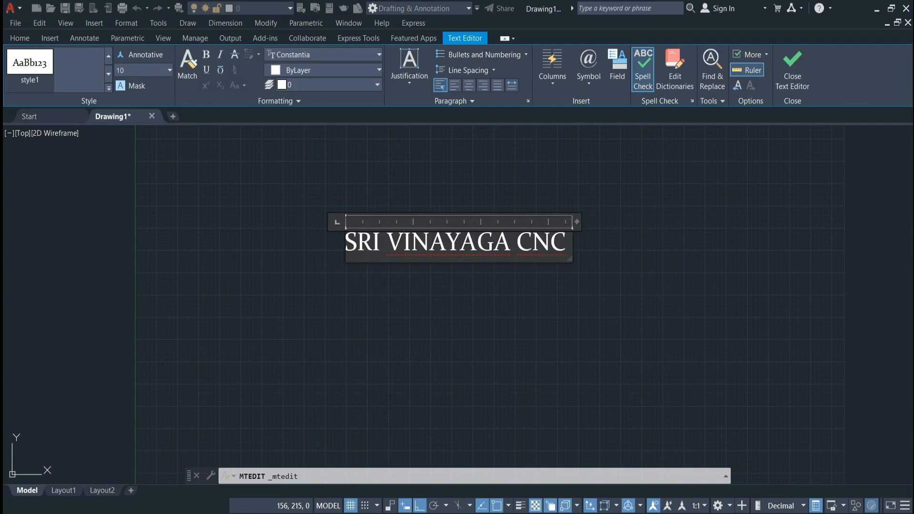
pyautogui.click(628, 262)
# Try rotation angles of 90, 180 and 270 degrees on the "SRI VINAYAGA CNC" multiline text
pyautogui.click(436, 242)
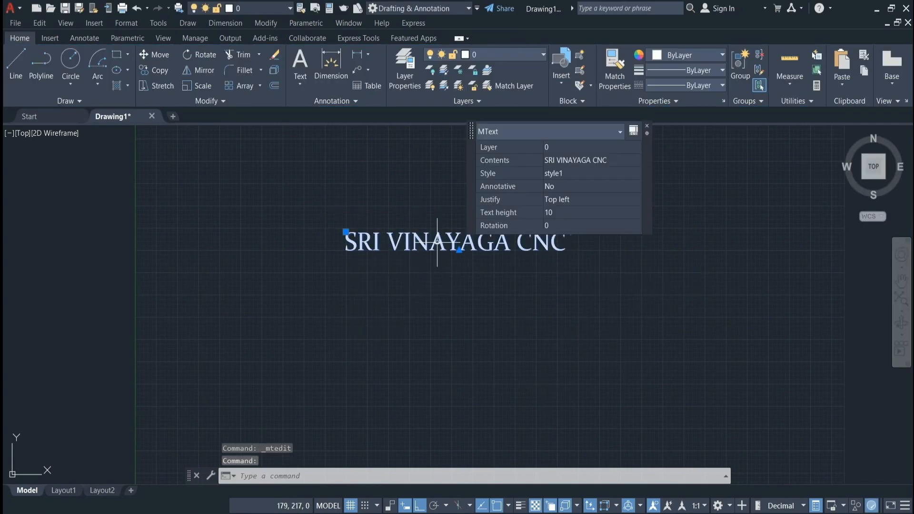
pyautogui.click(557, 224)
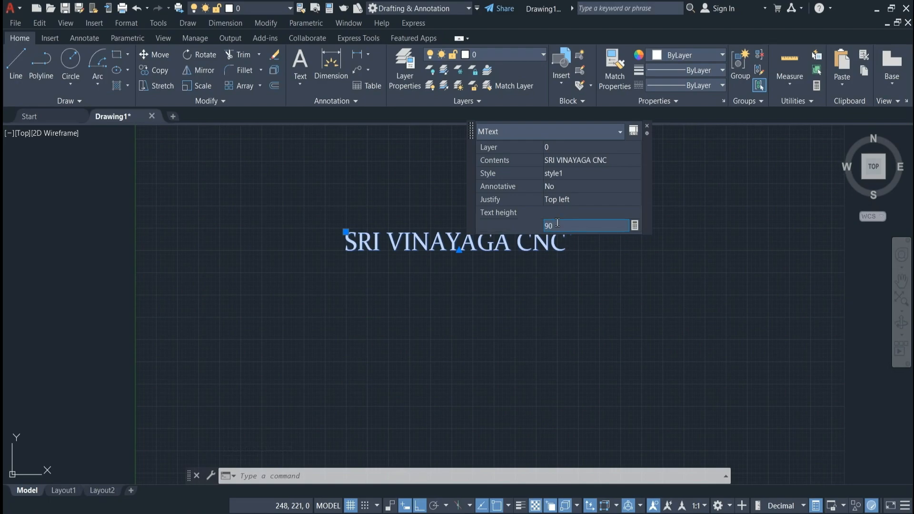
pyautogui.press('Return')
pyautogui.scroll(-4, 373, 316)
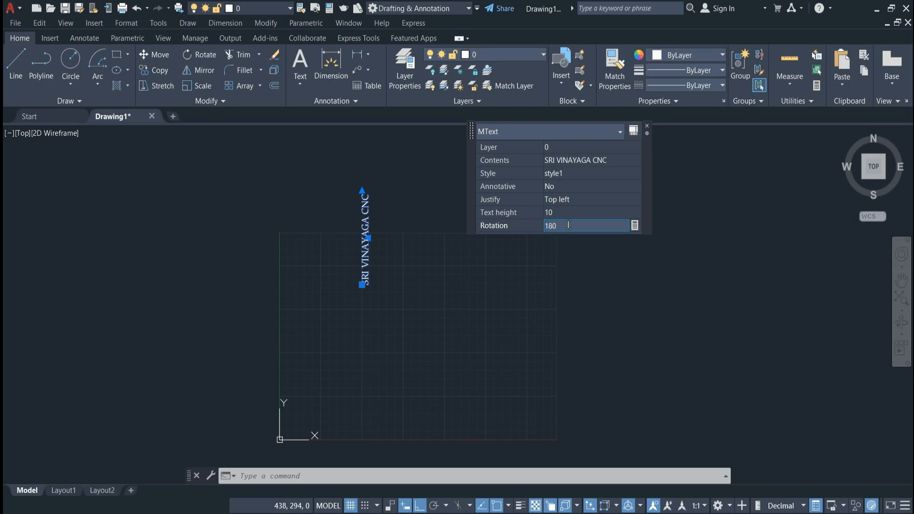
pyautogui.write('180')
pyautogui.press('Return')
pyautogui.press('BackSpace')
pyautogui.write('270')
pyautogui.press('Return')
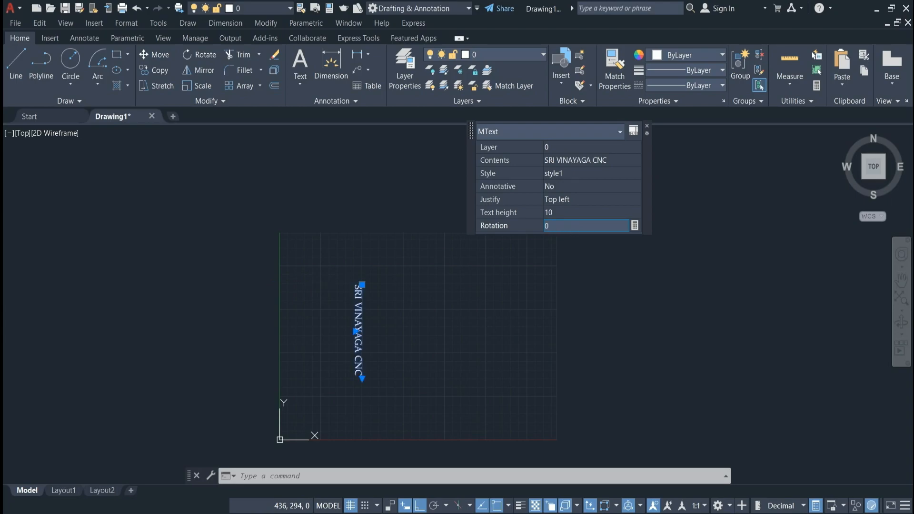
# Set the rotation of the "SRI VINAYAGA CNC" text back to 0 and clear the selection
pyautogui.write('0')
pyautogui.press('Return')
pyautogui.press('Escape')
pyautogui.scroll(5, 402, 286)
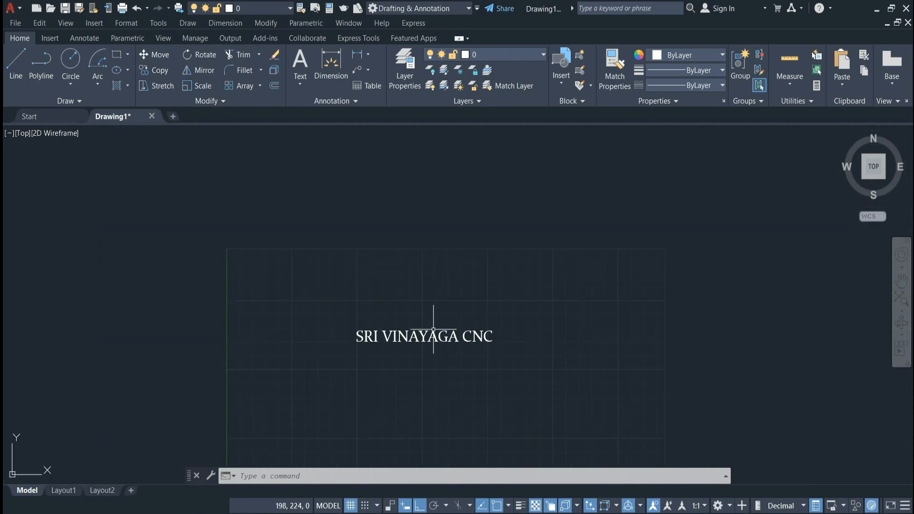
# Start a single-line text below "SRI VINAYAGA CNC", with its start point at about (130, 130)
pyautogui.scroll(-5, 467, 316)
pyautogui.scroll(5, 468, 363)
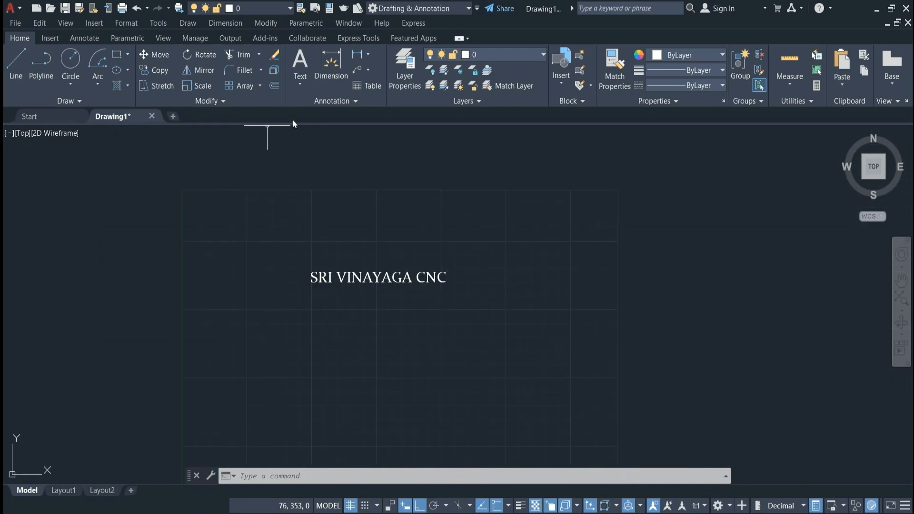
pyautogui.click(299, 81)
pyautogui.click(309, 128)
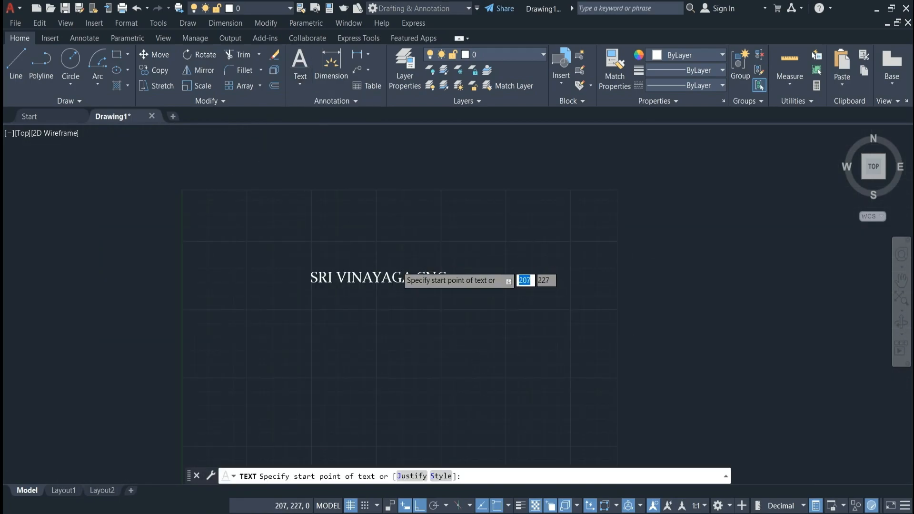
pyautogui.scroll(-2, 396, 266)
pyautogui.scroll(4, 433, 324)
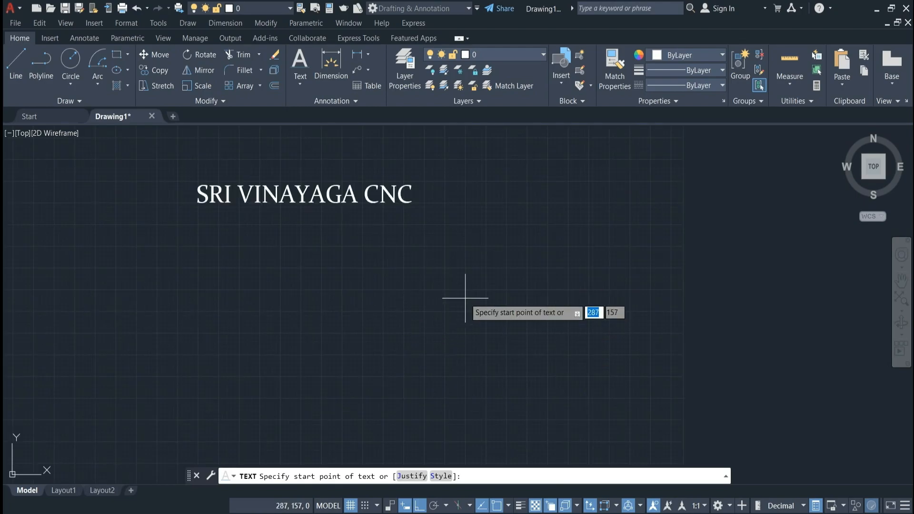
pyautogui.scroll(-4, 377, 292)
pyautogui.scroll(2, 324, 314)
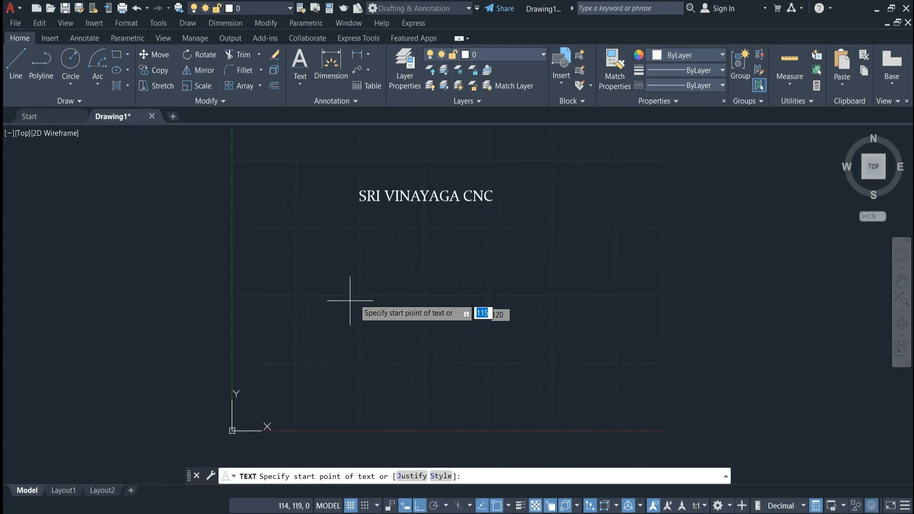
pyautogui.click(365, 291)
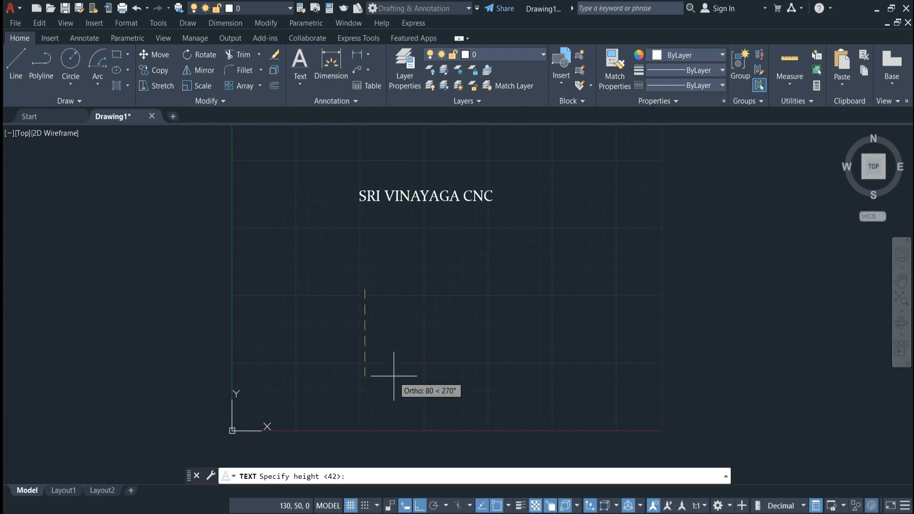
# Turn Ortho off and give the single-line text a height of 10 and a rotation of 45 degrees
pyautogui.press('F8')
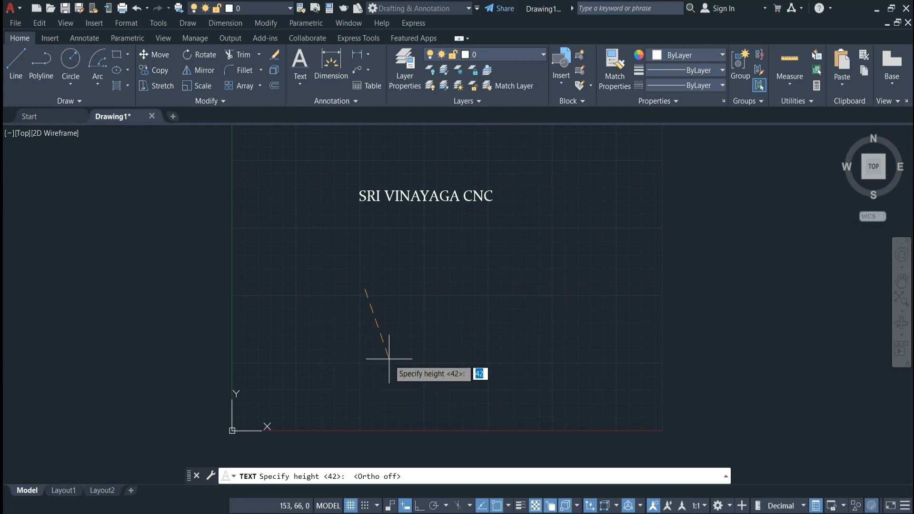
pyautogui.write('10')
pyautogui.press('Return')
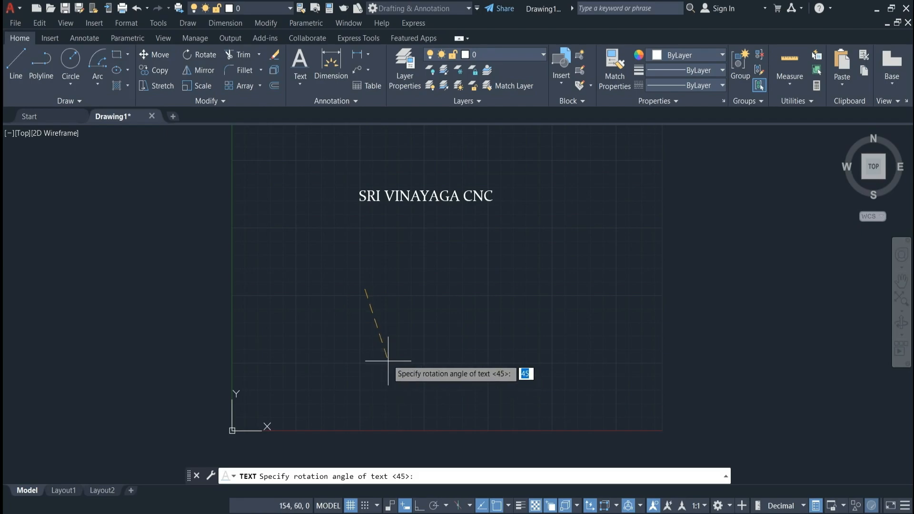
pyautogui.write('45')
pyautogui.press('Return')
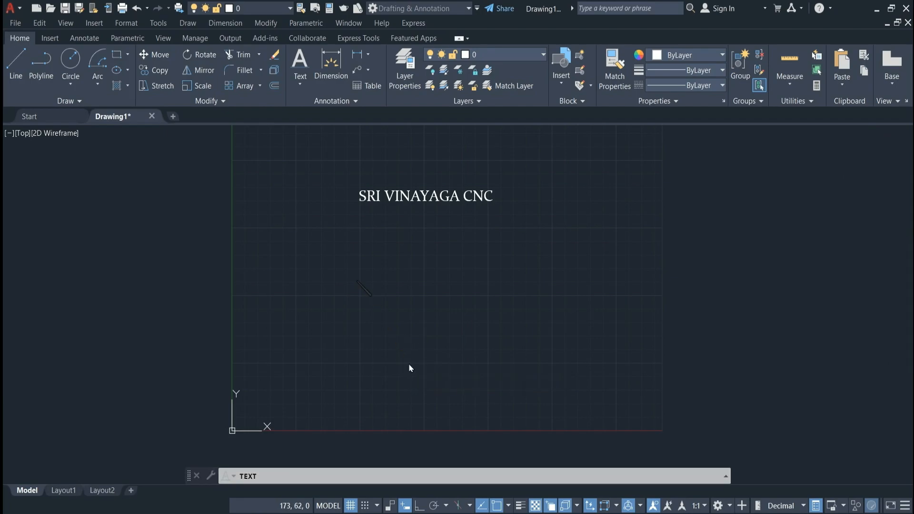
# Write "SRI VINAYAGA" as the first line of the slanted text and "CNC" as the second
pyautogui.write('SRI')
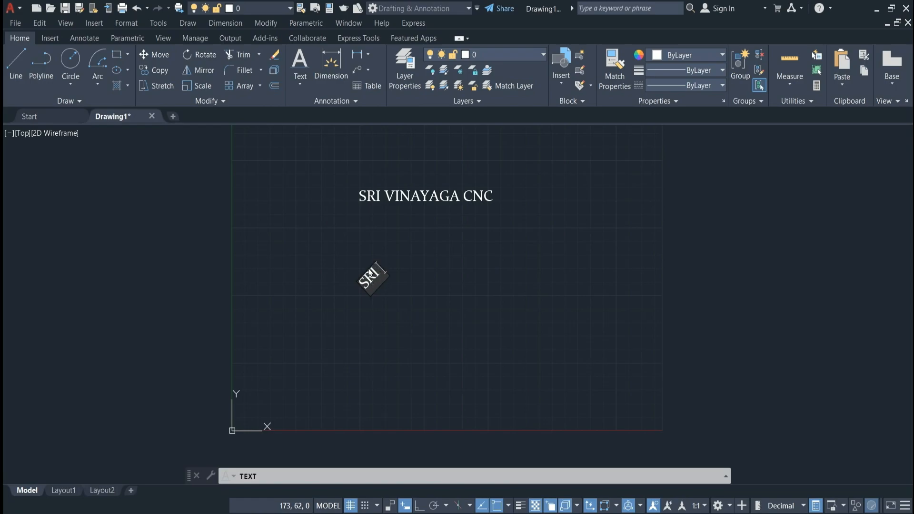
pyautogui.write(' VINA')
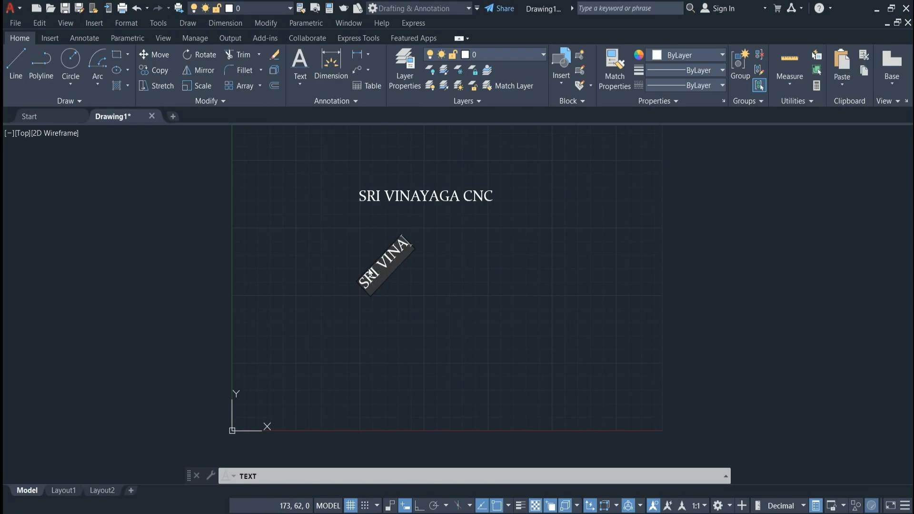
pyautogui.write('YAGA')
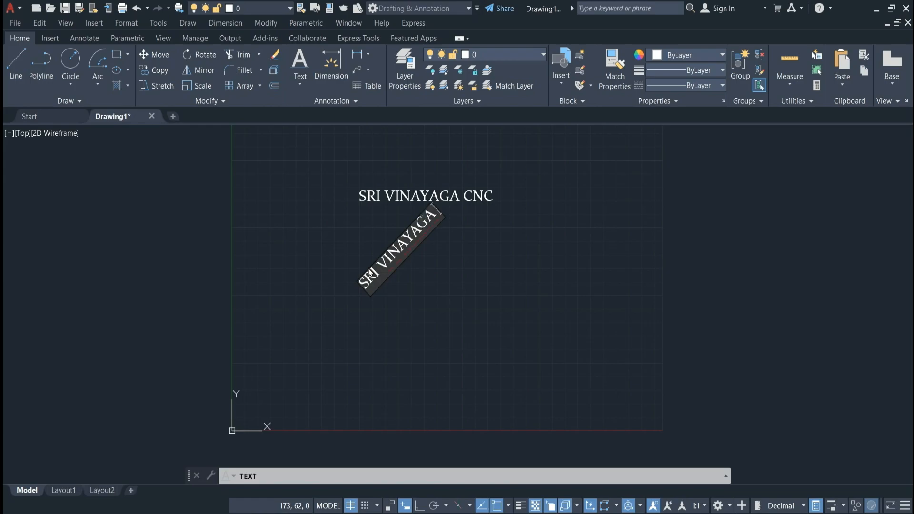
pyautogui.press('Return')
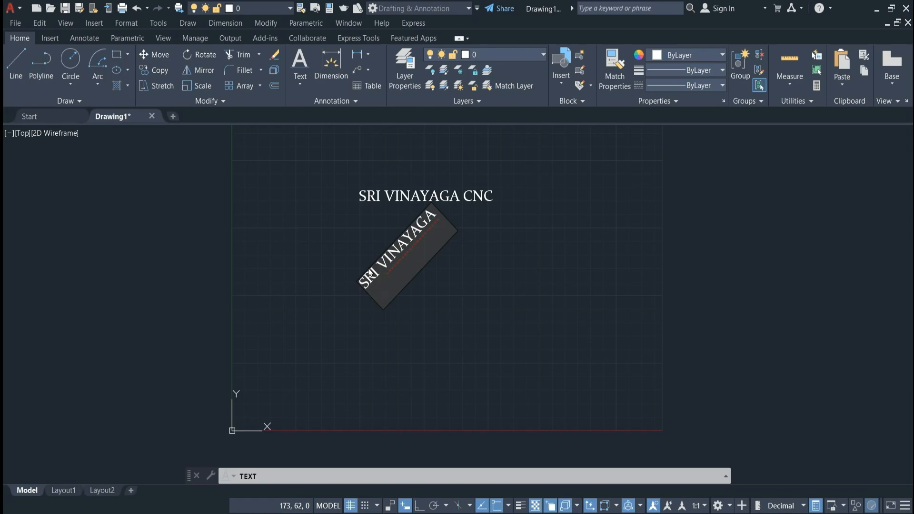
pyautogui.write('CNC')
# Place another slanted text line reading "SRI" to the lower right of "CNC" and end the single-line text command
pyautogui.click(434, 330)
pyautogui.write('SRI')
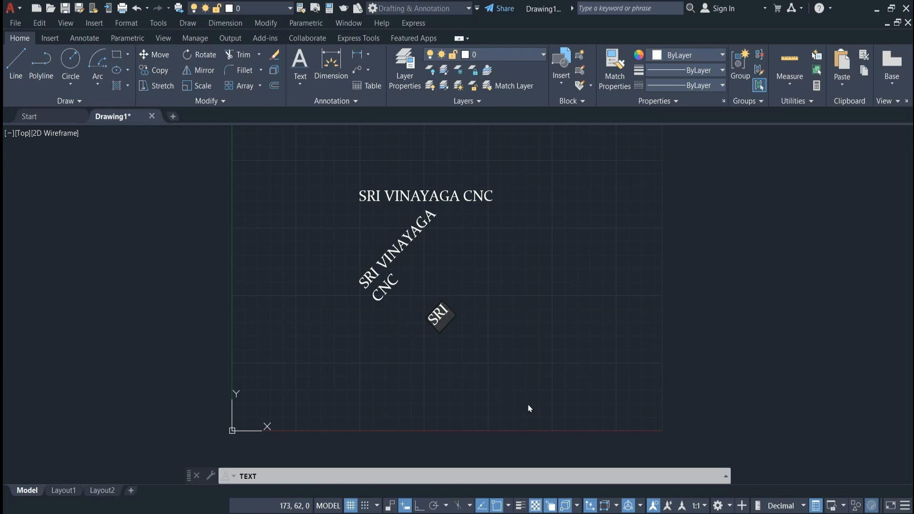
pyautogui.click(379, 270)
pyautogui.press('Escape')
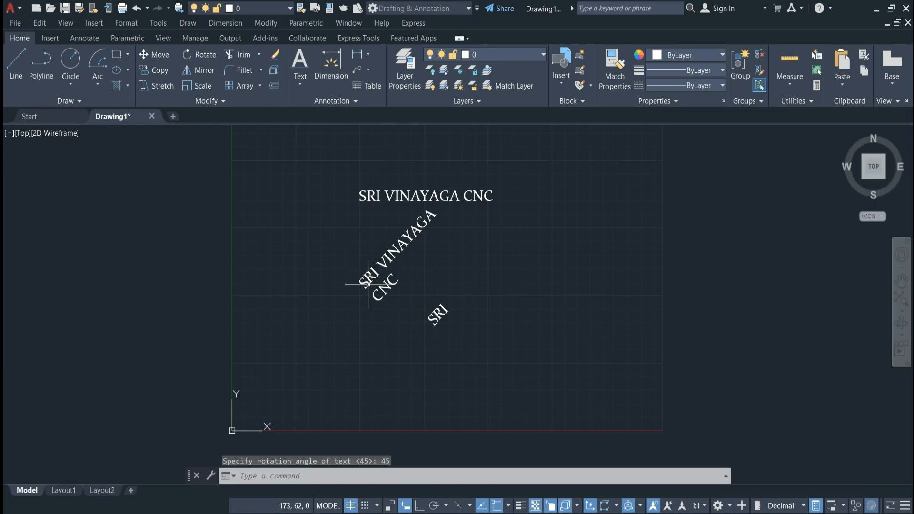
# Open the slanted "SRI VINAYAGA" line for editing, then exit text editing without changing it
pyautogui.doubleClick(374, 275)
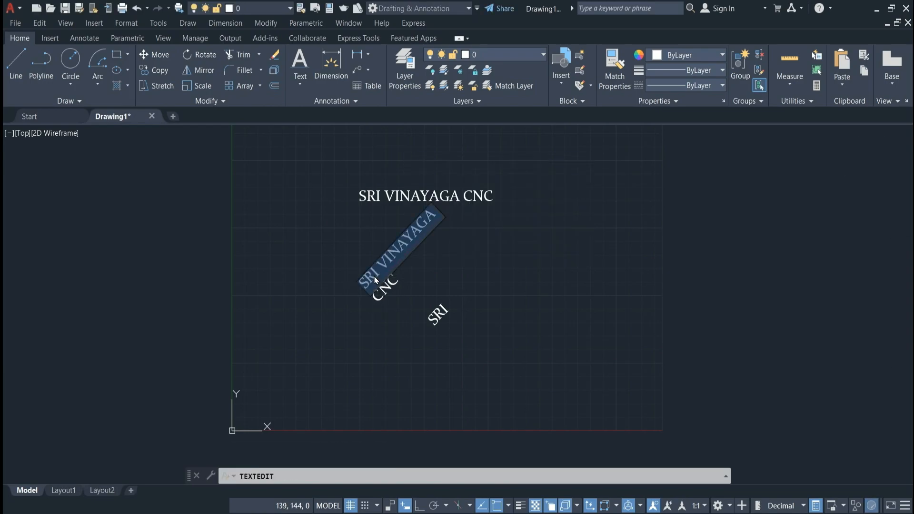
pyautogui.doubleClick(377, 292)
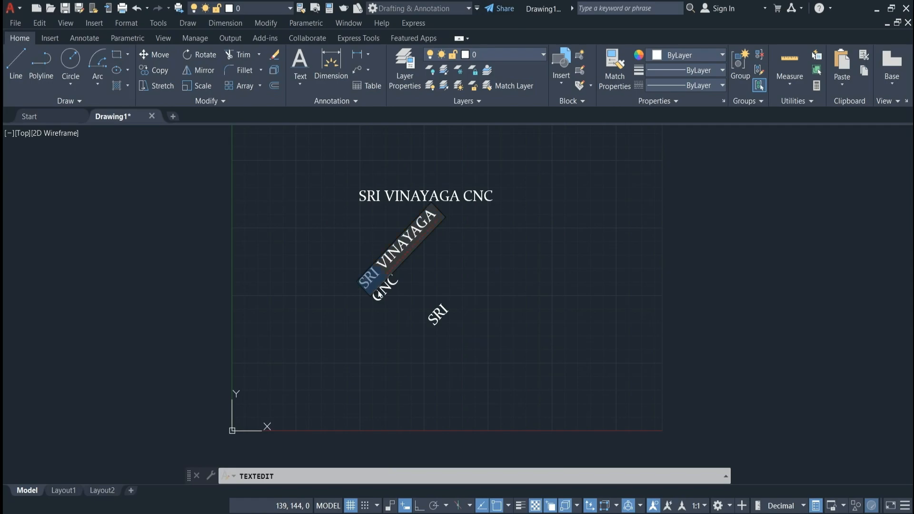
pyautogui.click(387, 286)
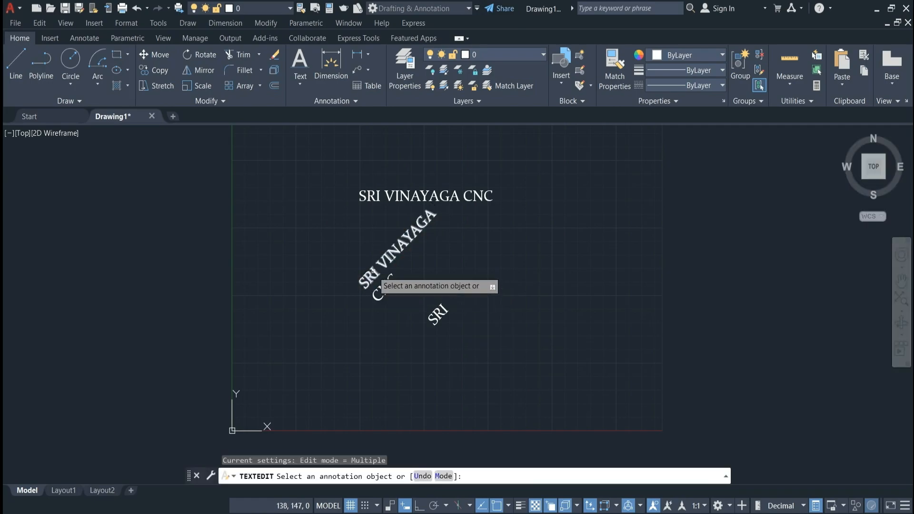
pyautogui.press('Escape')
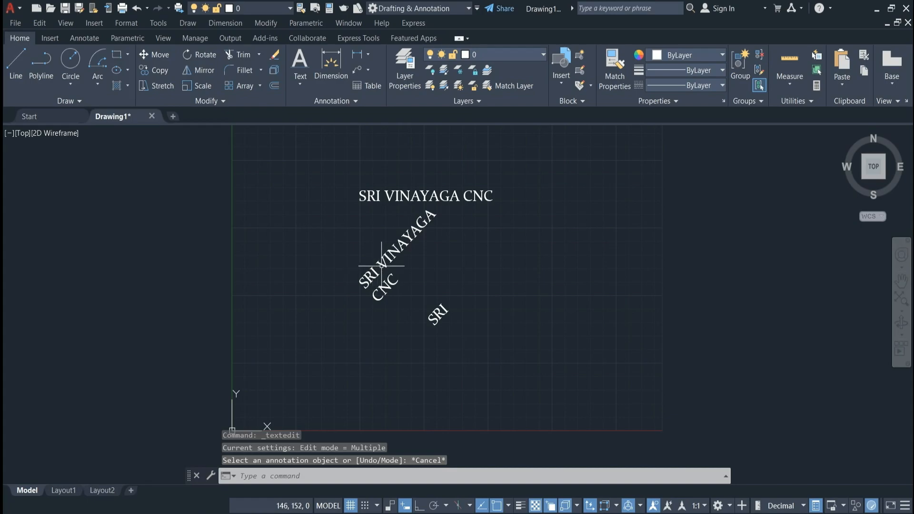
# Set the rotation of the slanted "SRI VINAYAGA" line to 0 and deselect it
pyautogui.click(386, 281)
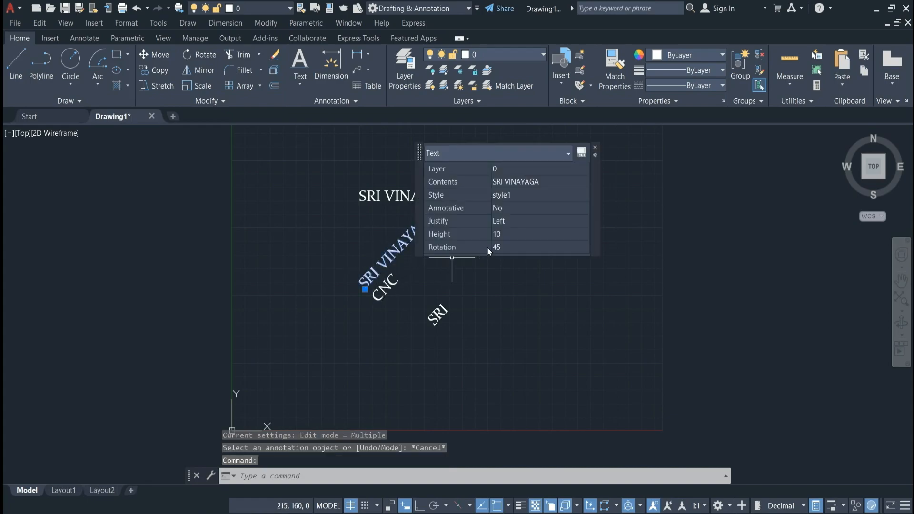
pyautogui.click(501, 246)
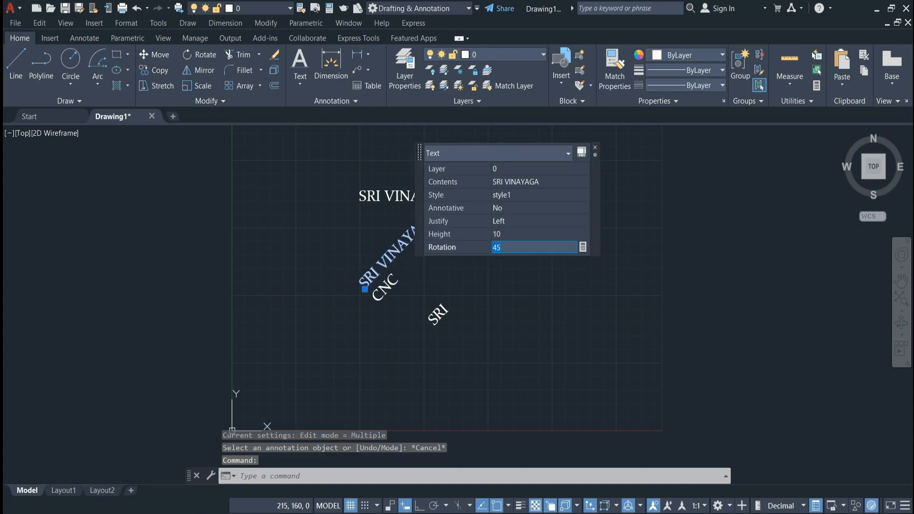
pyautogui.press('Return')
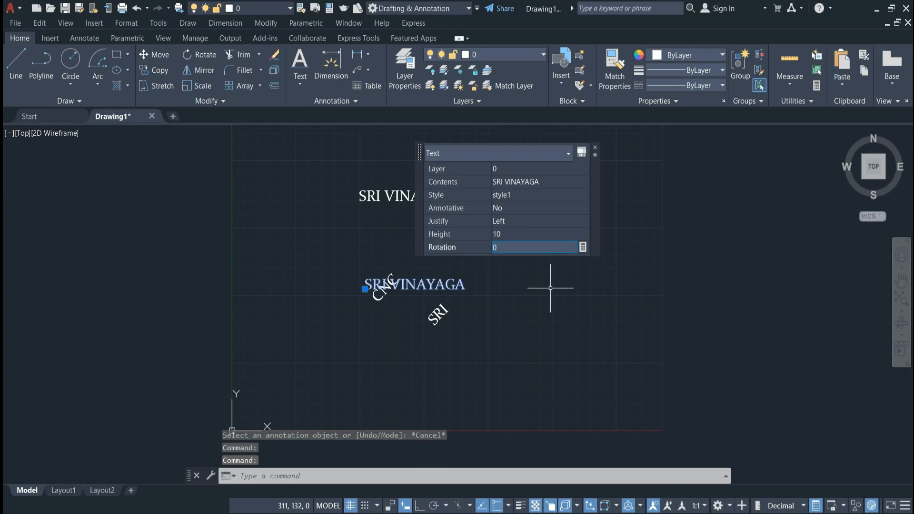
pyautogui.press('Escape')
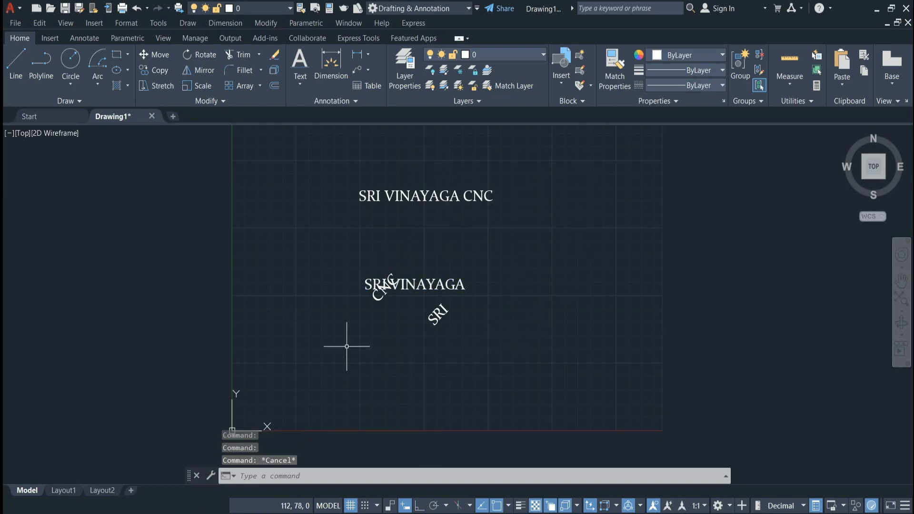
# Set the rotation of the slanted "CNC" text to 0 and deselect it
pyautogui.click(376, 296)
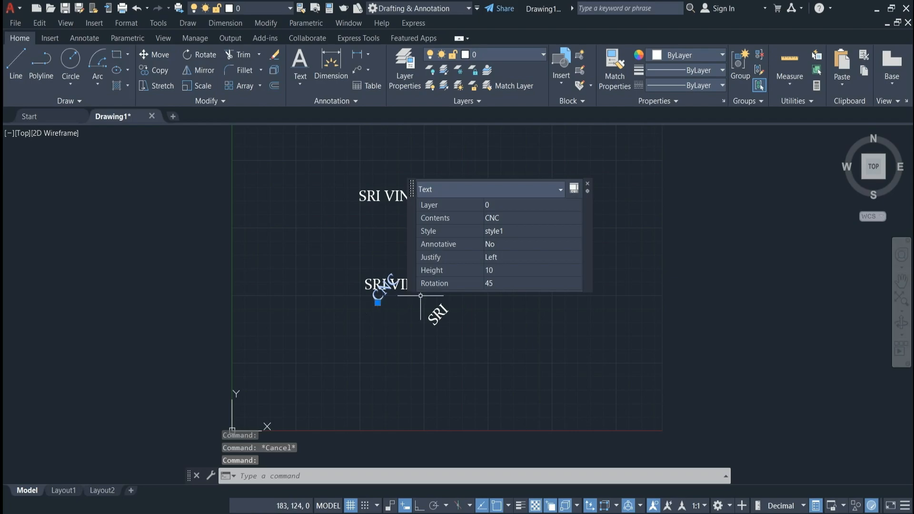
pyautogui.click(499, 284)
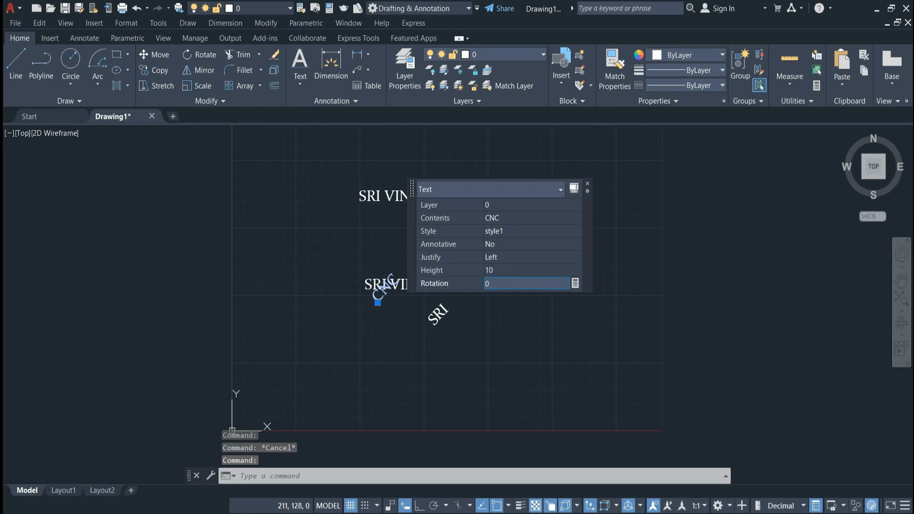
pyautogui.write('0')
pyautogui.press('Return')
pyautogui.press('Escape')
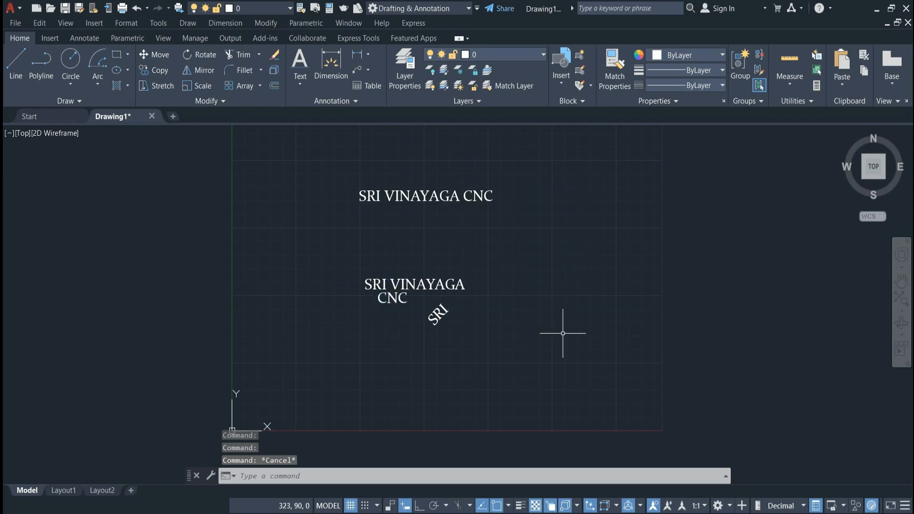
# Set the rotation of the separate slanted "SRI" text to 0 and deselect it
pyautogui.click(436, 313)
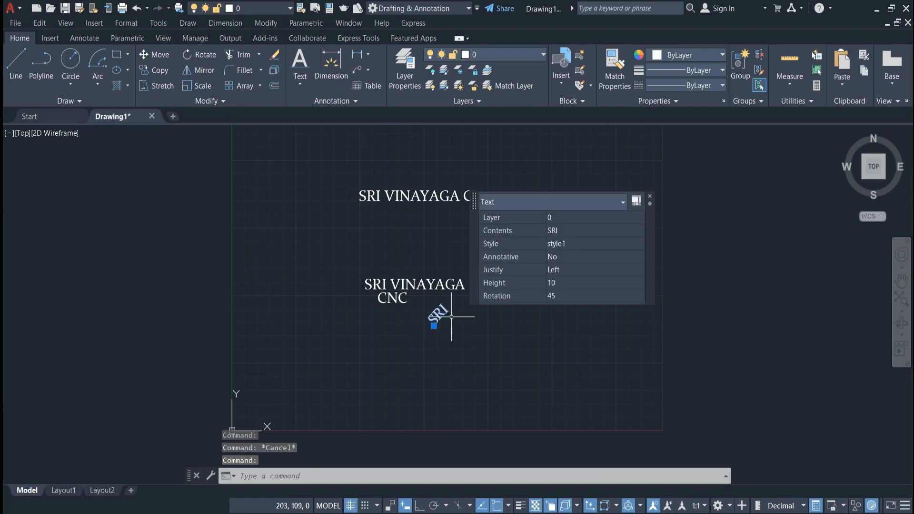
pyautogui.click(557, 294)
pyautogui.write('0')
pyautogui.press('Return')
pyautogui.press('Escape')
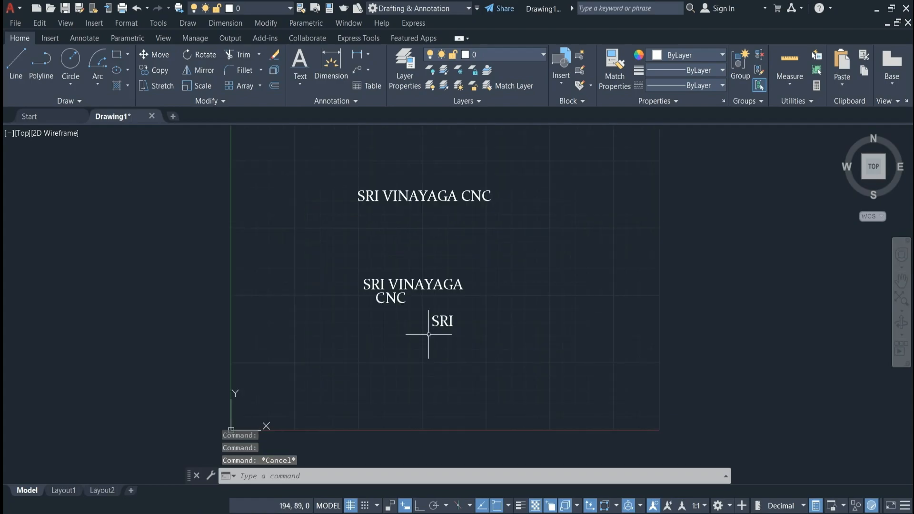
# Select all the text objects in the drawing with a selection window and erase them
pyautogui.scroll(2, 428, 334)
pyautogui.scroll(-2, 453, 306)
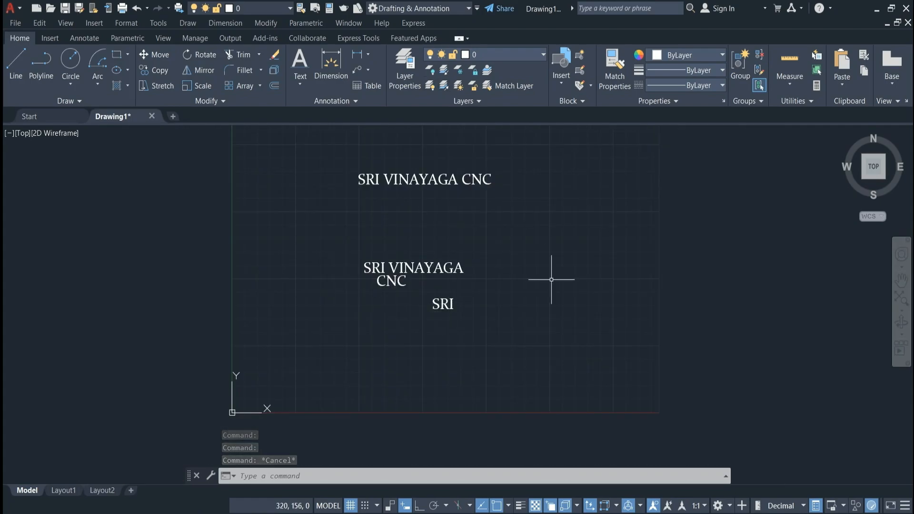
pyautogui.click(324, 155)
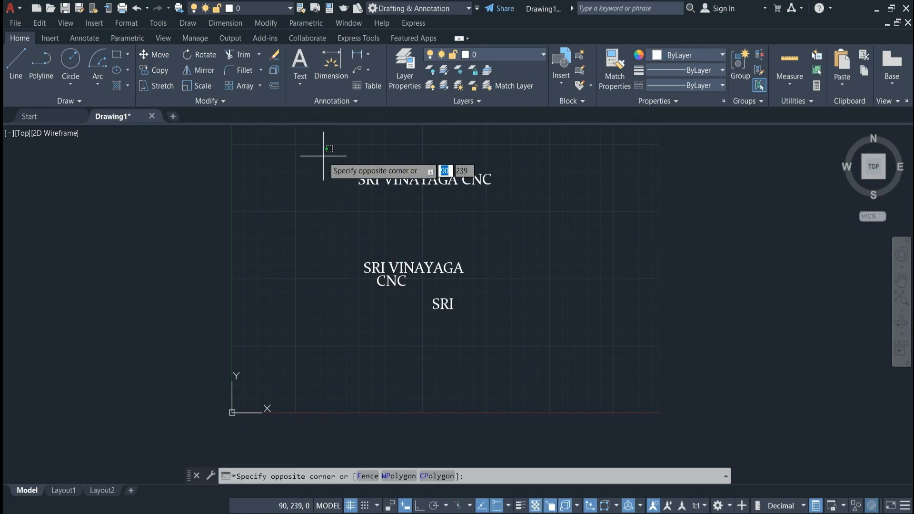
pyautogui.click(539, 332)
pyautogui.press('Delete')
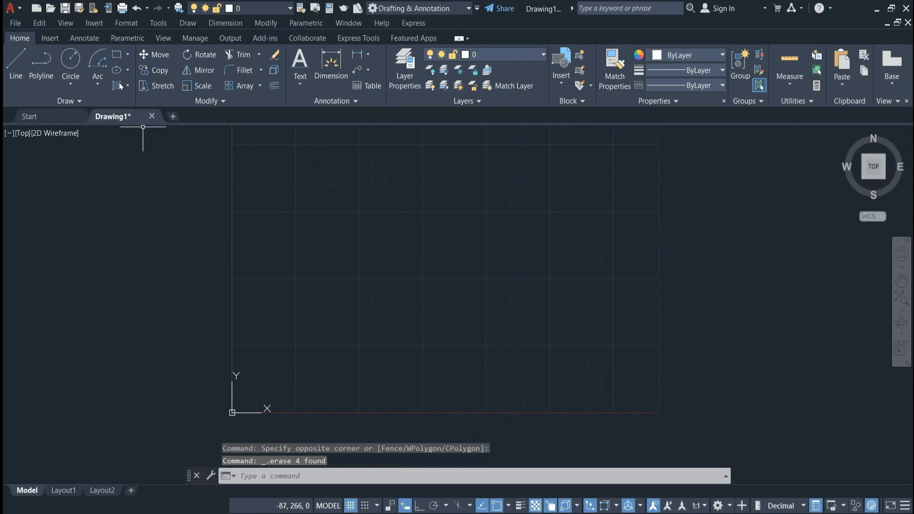
# Draw a Start, Center, Angle arc starting at about (254, 166), with its centre level to the left and a 180-degree included angle
pyautogui.click(98, 83)
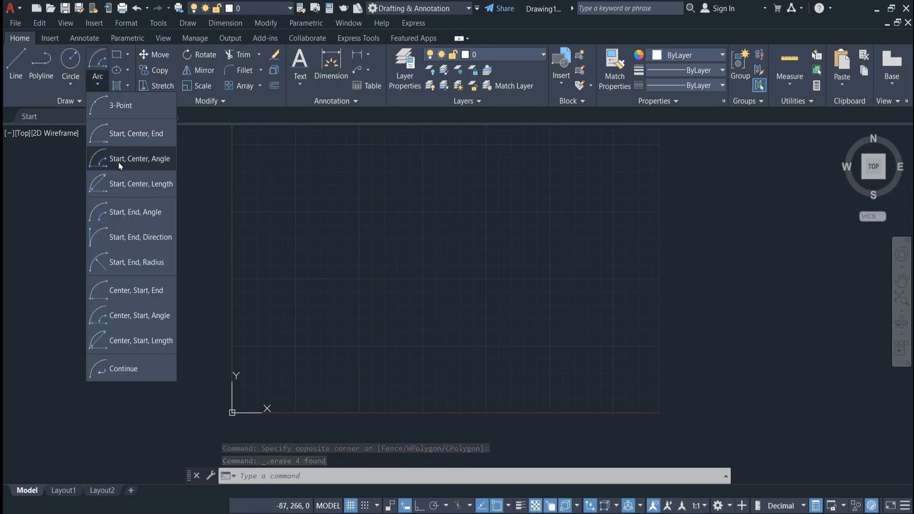
pyautogui.click(121, 163)
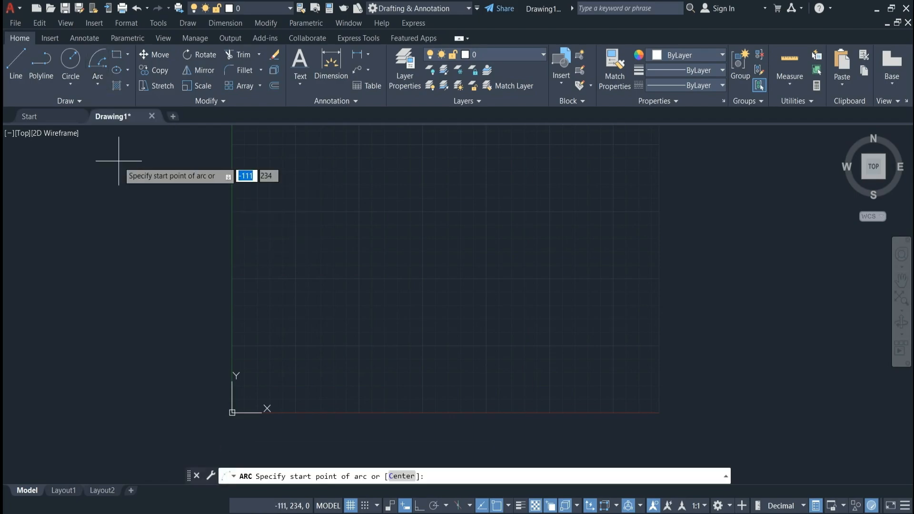
pyautogui.click(490, 233)
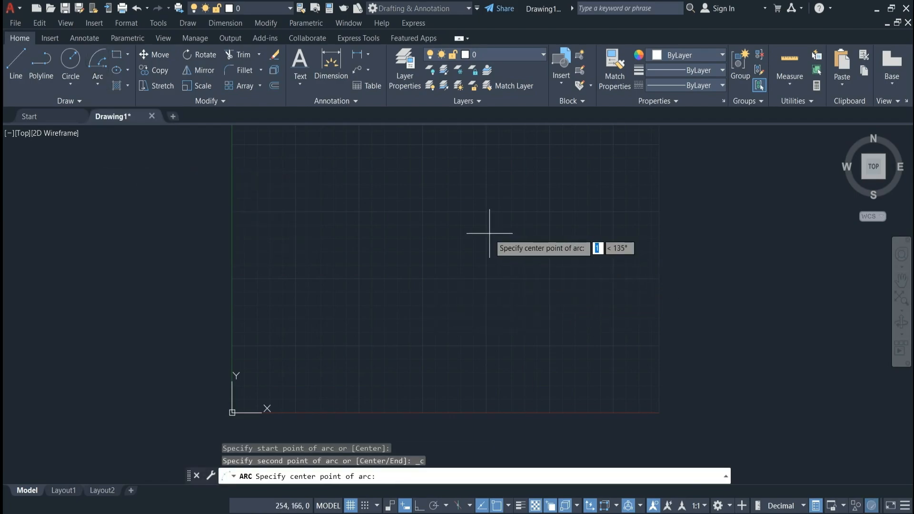
pyautogui.click(397, 234)
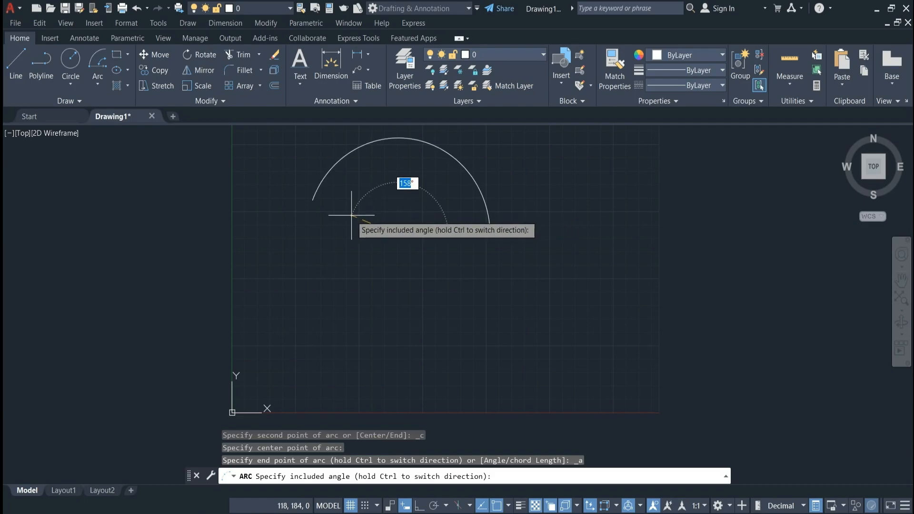
pyautogui.write('180')
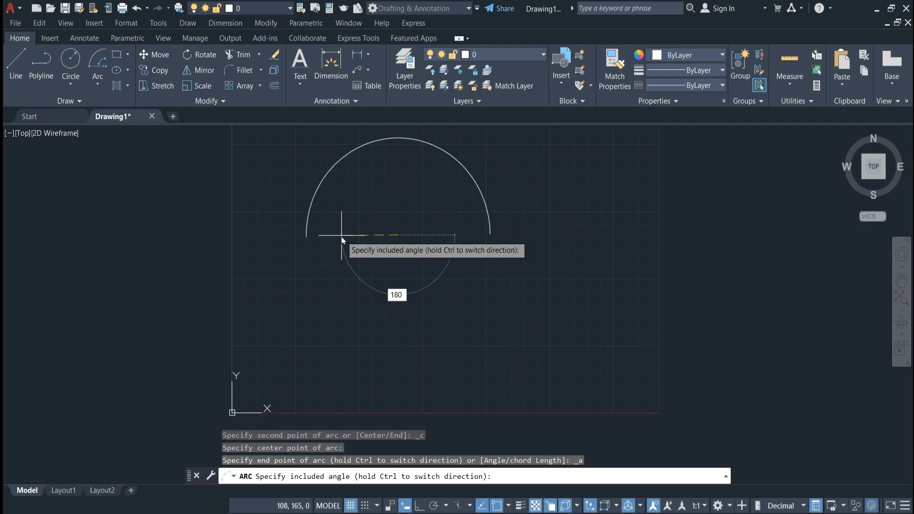
pyautogui.press('Return')
pyautogui.scroll(-2, 527, 341)
pyautogui.scroll(5, 450, 226)
pyautogui.scroll(-2, 434, 230)
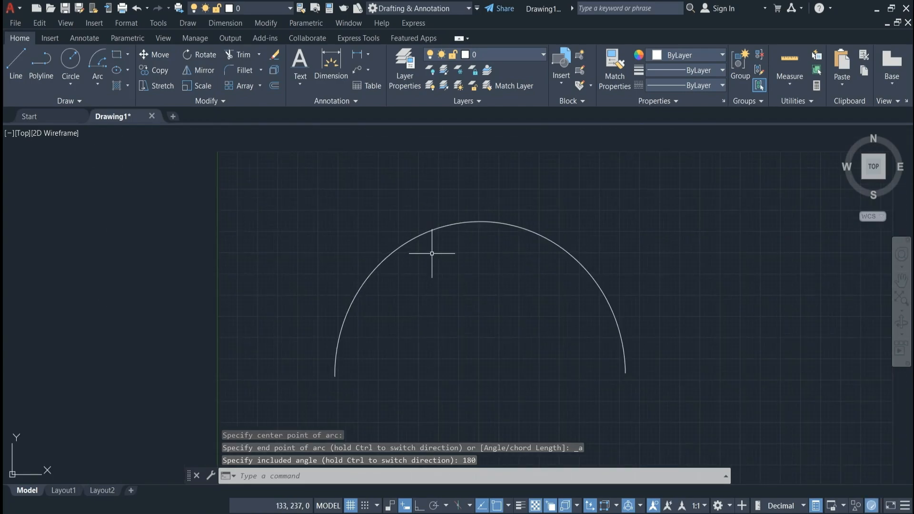
# Start Arc Aligned Text on the semicircular arc and enter "SRI VINAYAGA CNC" as its text
pyautogui.click(358, 38)
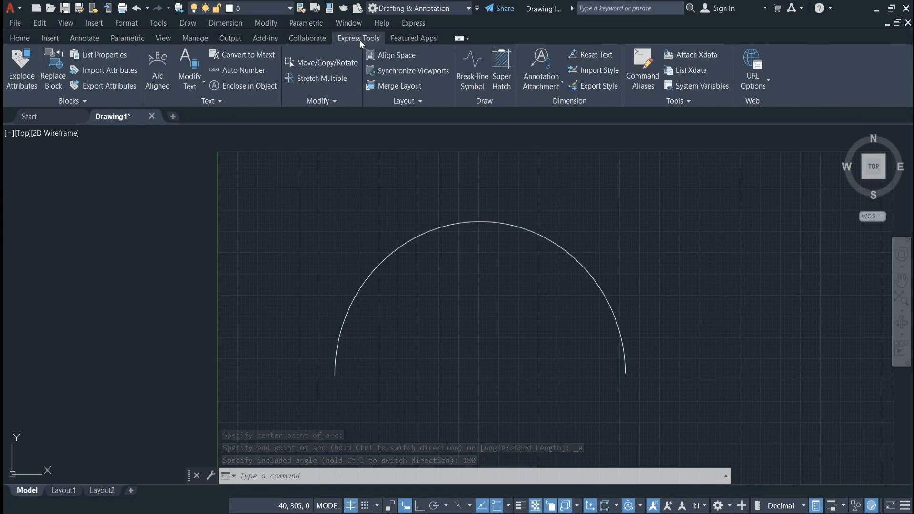
pyautogui.click(157, 69)
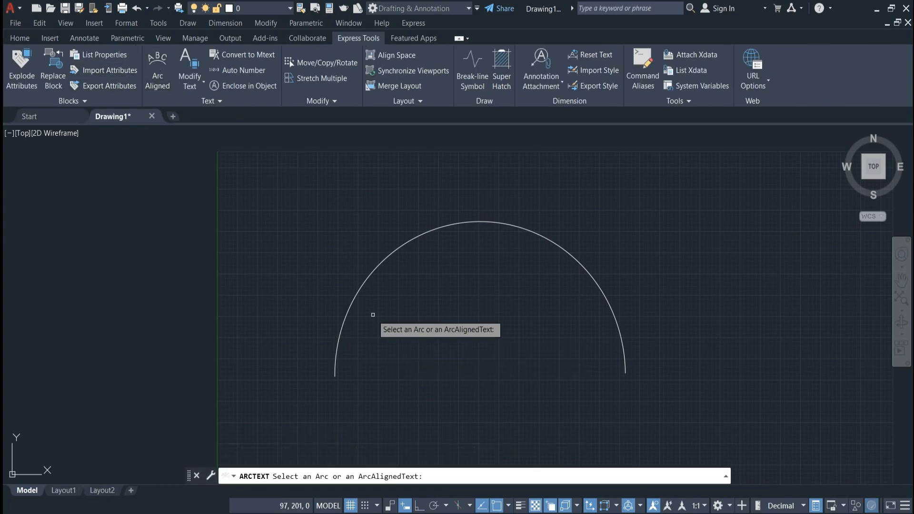
pyautogui.click(385, 262)
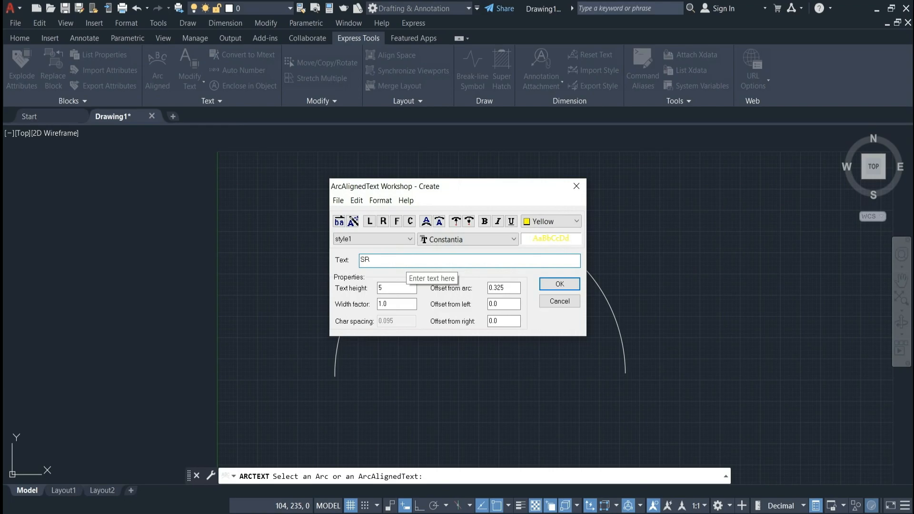
pyautogui.write('SRI VINAYAGA CNC')
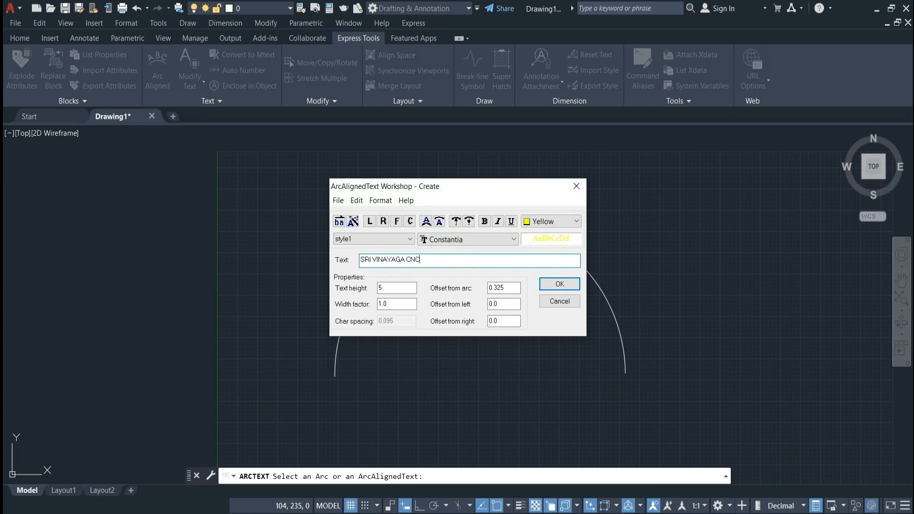
# Create the arc-aligned text in Yellow with text style style1 and a text height of 5
pyautogui.click(577, 221)
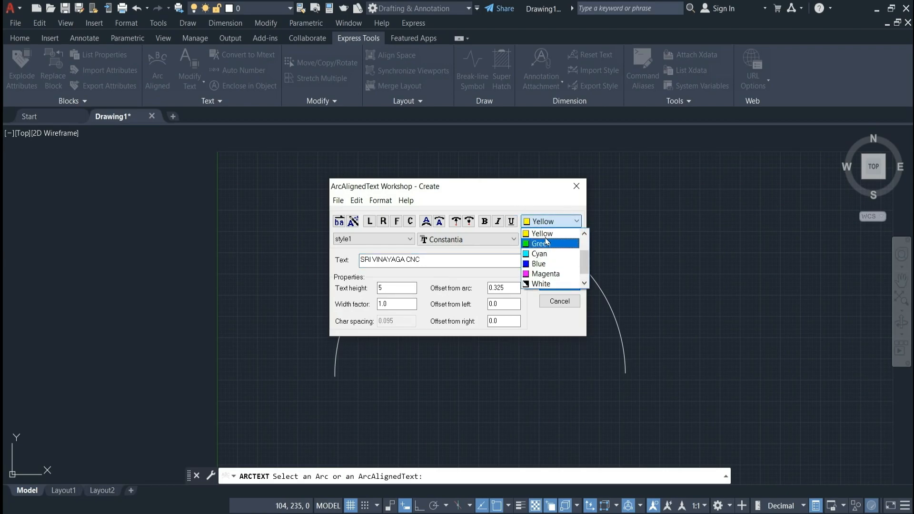
pyautogui.click(546, 234)
pyautogui.click(409, 239)
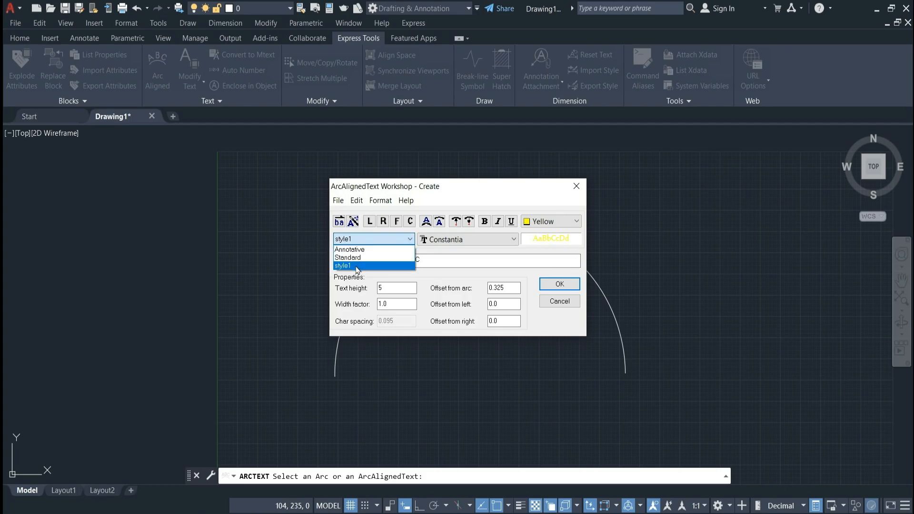
pyautogui.click(352, 265)
pyautogui.doubleClick(387, 288)
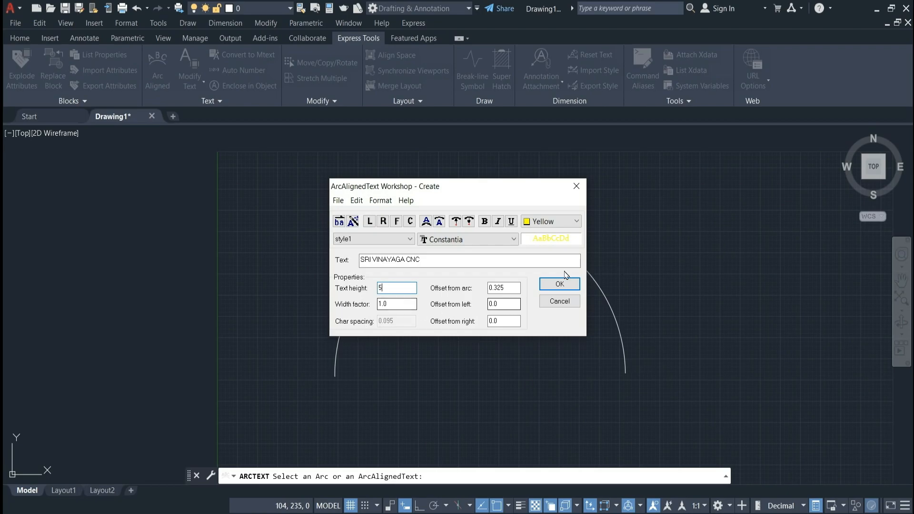
pyautogui.click(557, 285)
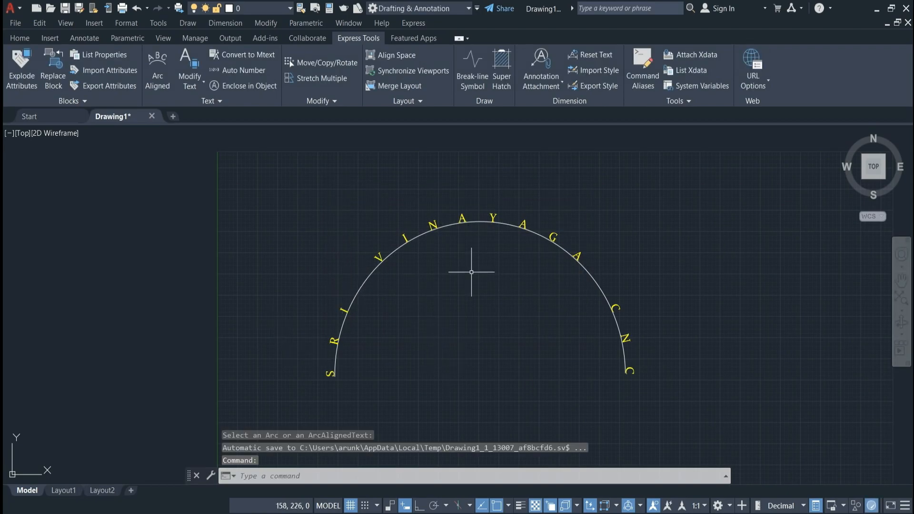
# Examine how the letters of the arc-aligned text are spaced and placed along the arc
pyautogui.scroll(2, 474, 271)
pyautogui.scroll(-1, 503, 296)
pyautogui.scroll(1, 499, 324)
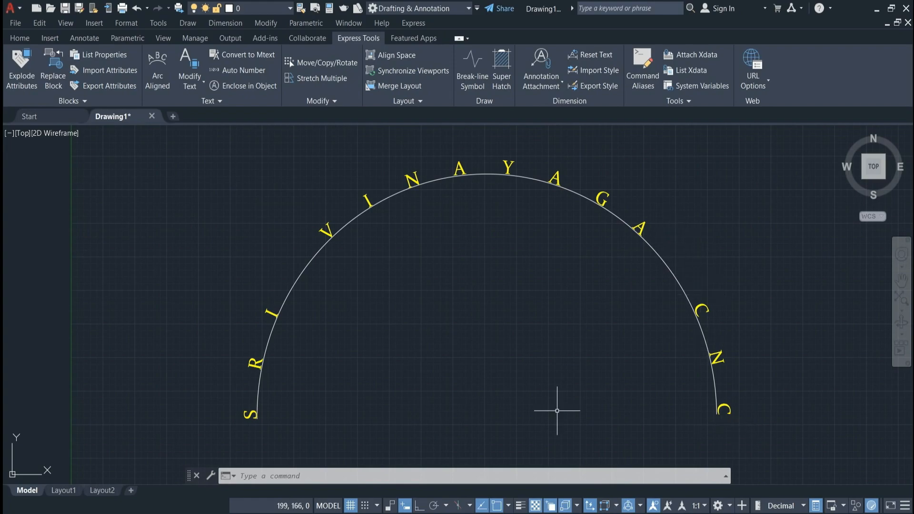
pyautogui.scroll(-1, 470, 355)
pyautogui.scroll(1, 505, 338)
pyautogui.scroll(-1, 512, 336)
pyautogui.scroll(1, 519, 336)
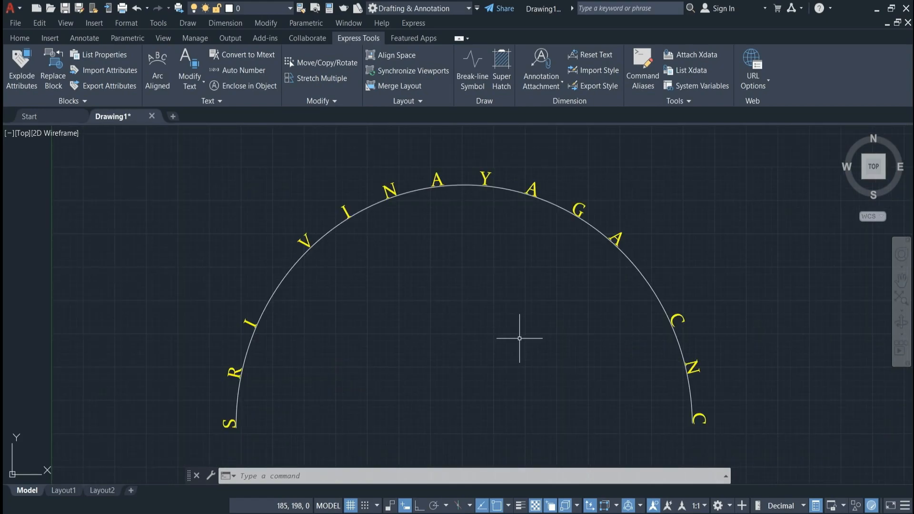